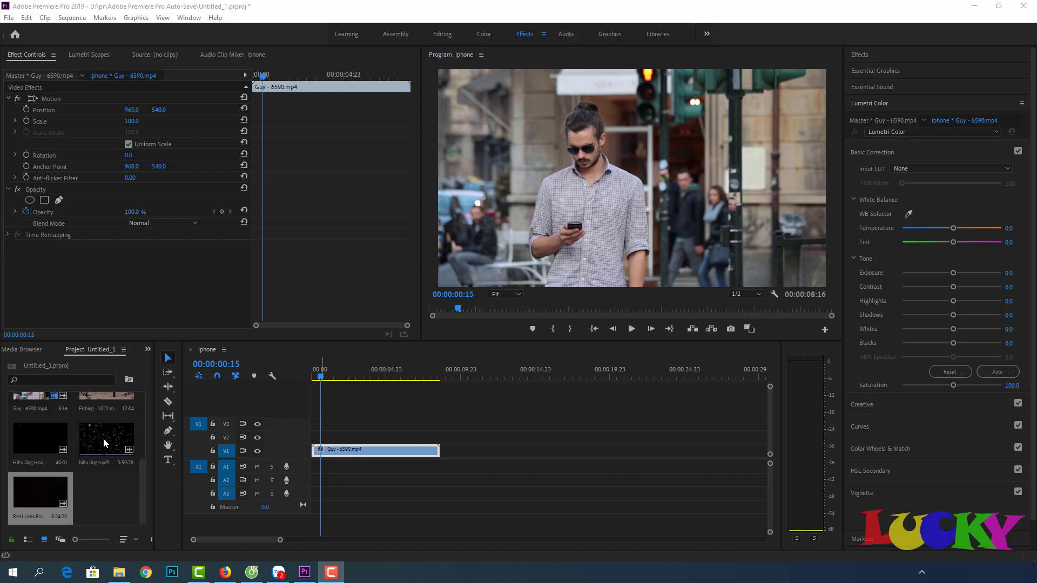
# - Place the snow clip on V2 above the Guy clip, trimmed to its length without audio
pyautogui.moveTo(103, 438); pyautogui.dragTo(318, 440)
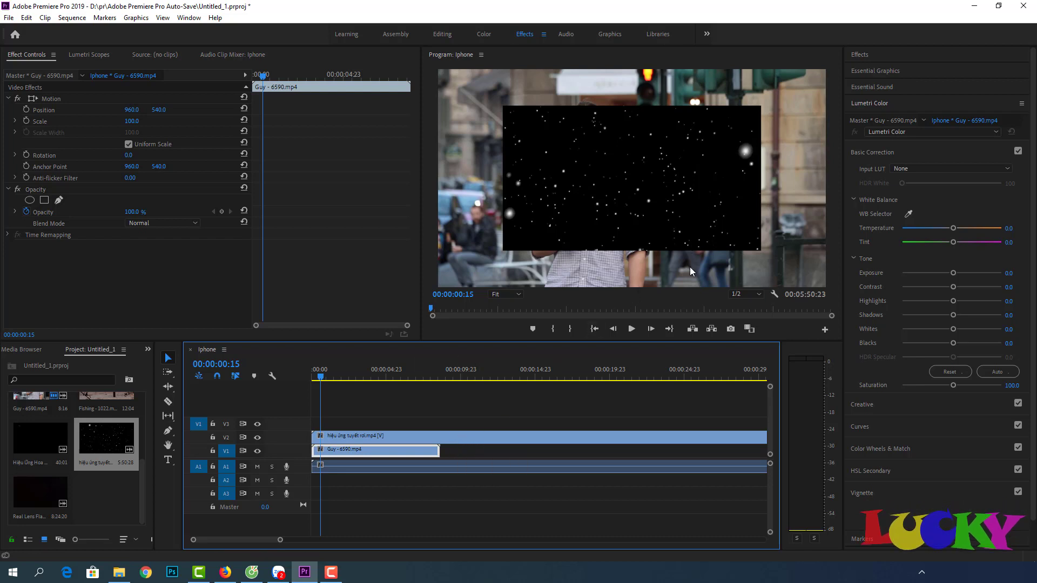
pyautogui.click(458, 437)
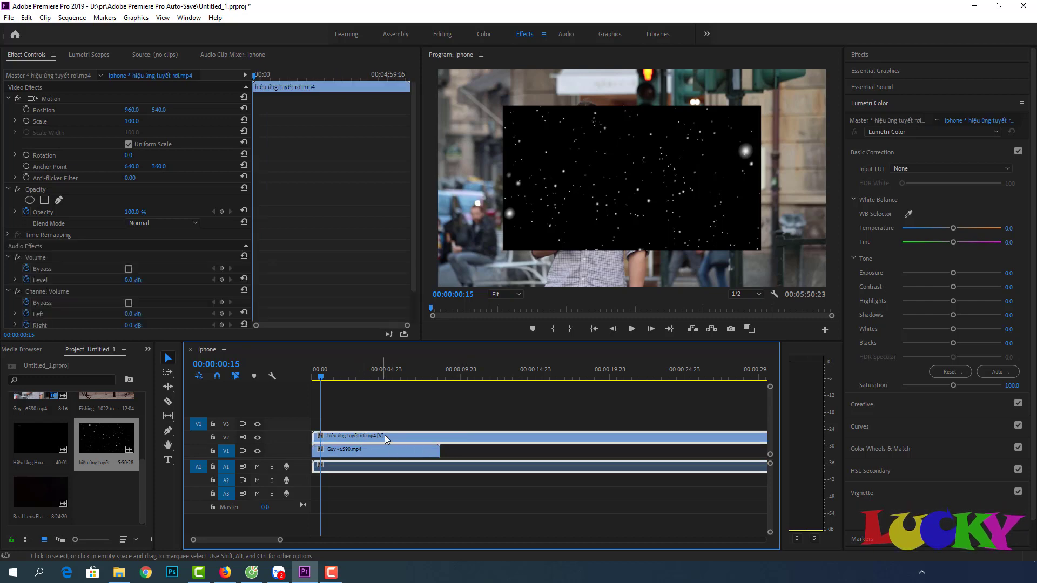
pyautogui.hotkey('ctrl', 'z')
# - Set the snow clip to frame size (scale 150) and preview the sequence
pyautogui.rightClick(406, 437)
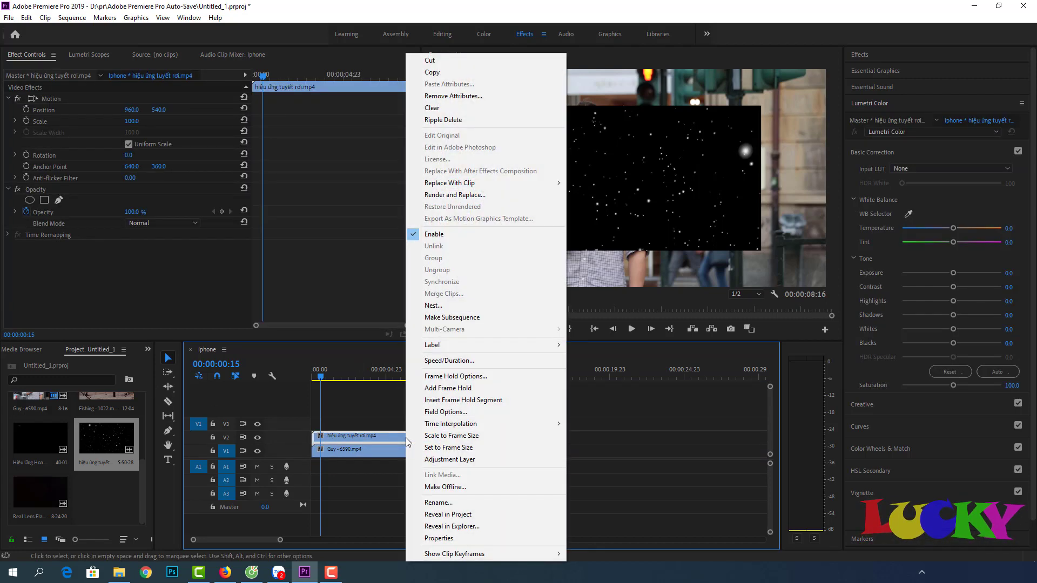
pyautogui.click(443, 448)
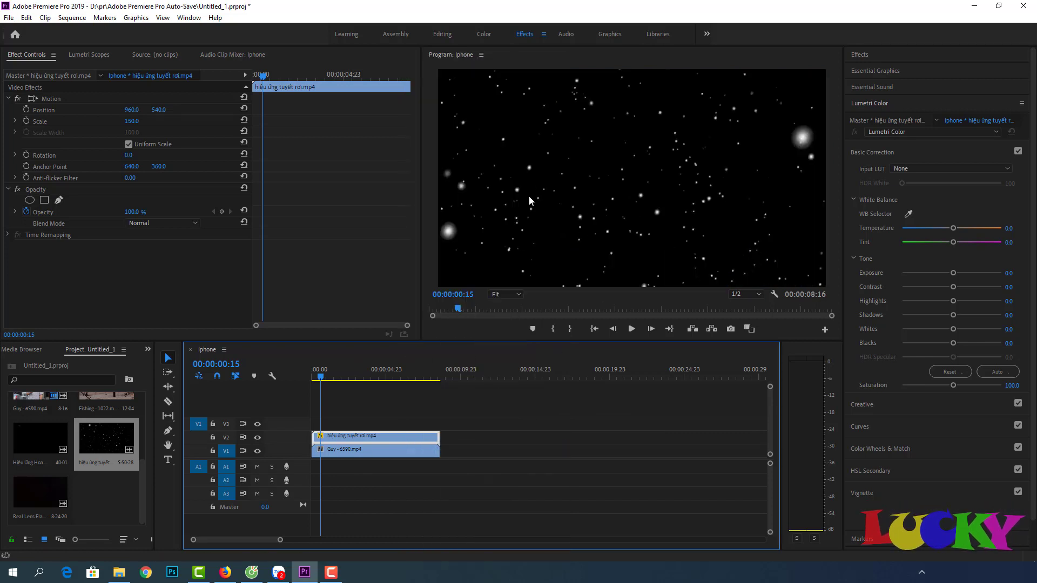
pyautogui.click(632, 330)
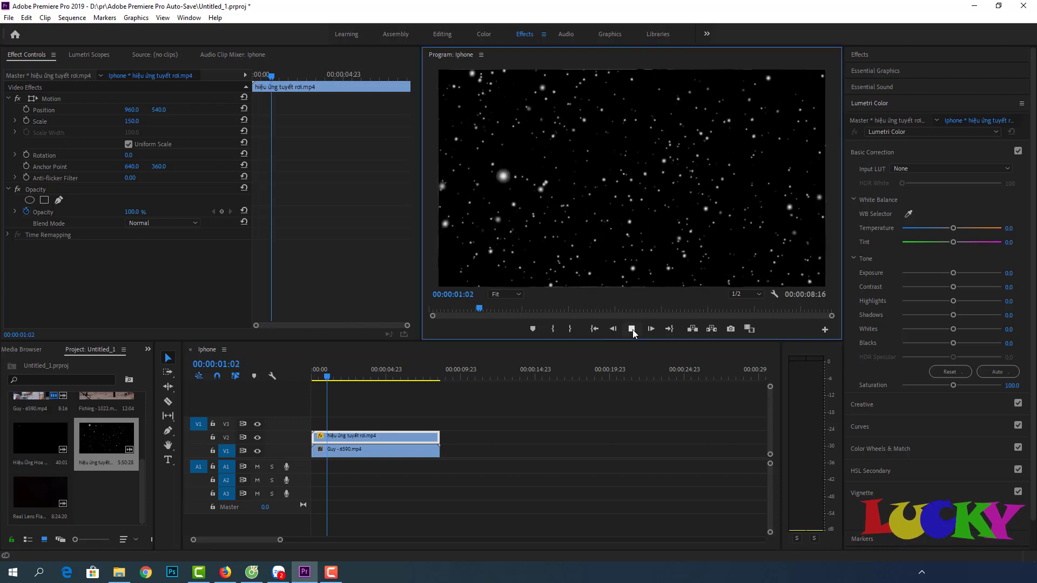
pyautogui.click(631, 328)
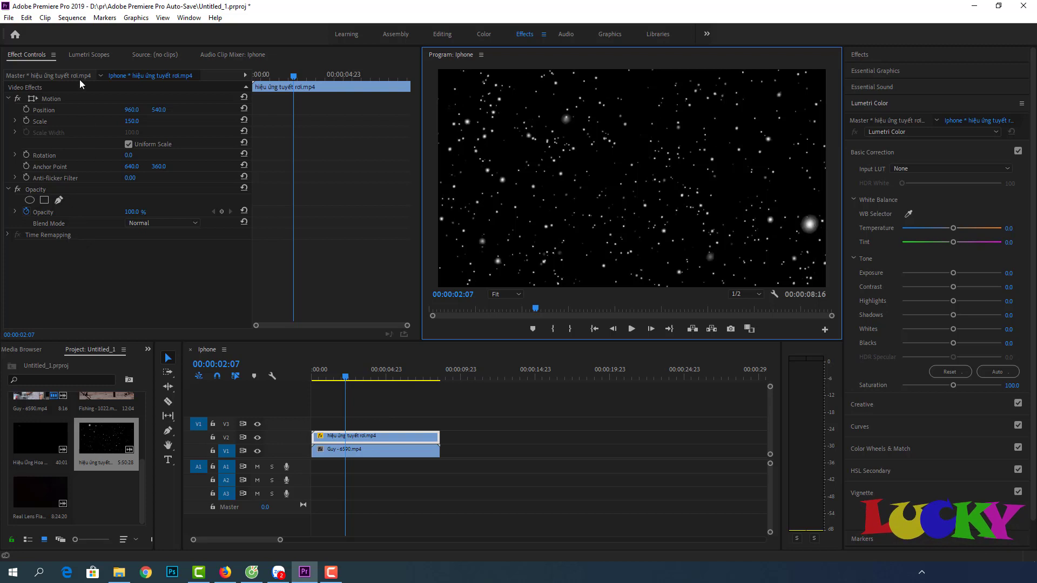
# - Set the snow clip's blend mode to Screen and preview from the sequence start
pyautogui.click(165, 223)
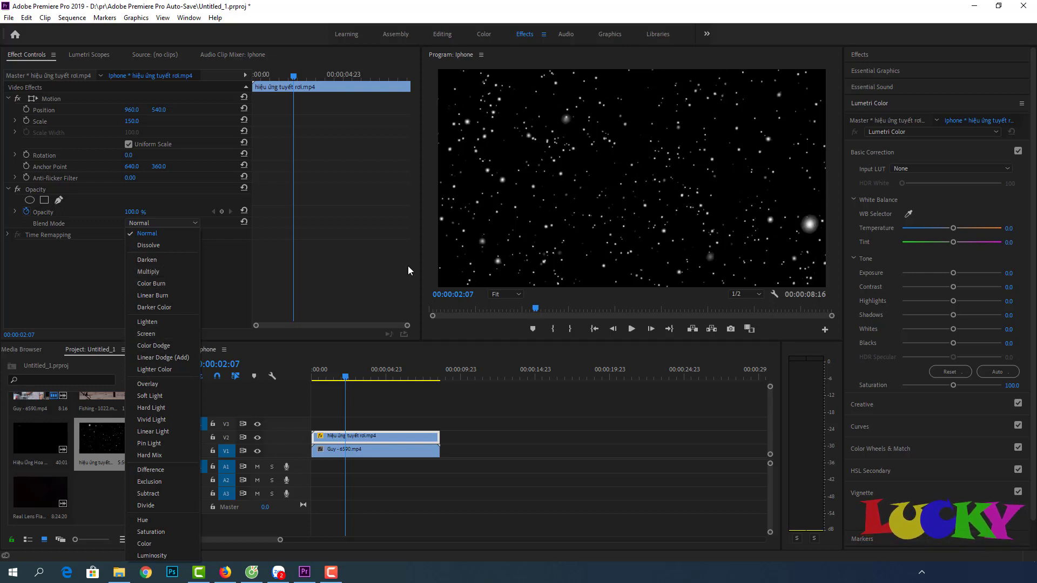
pyautogui.click(152, 336)
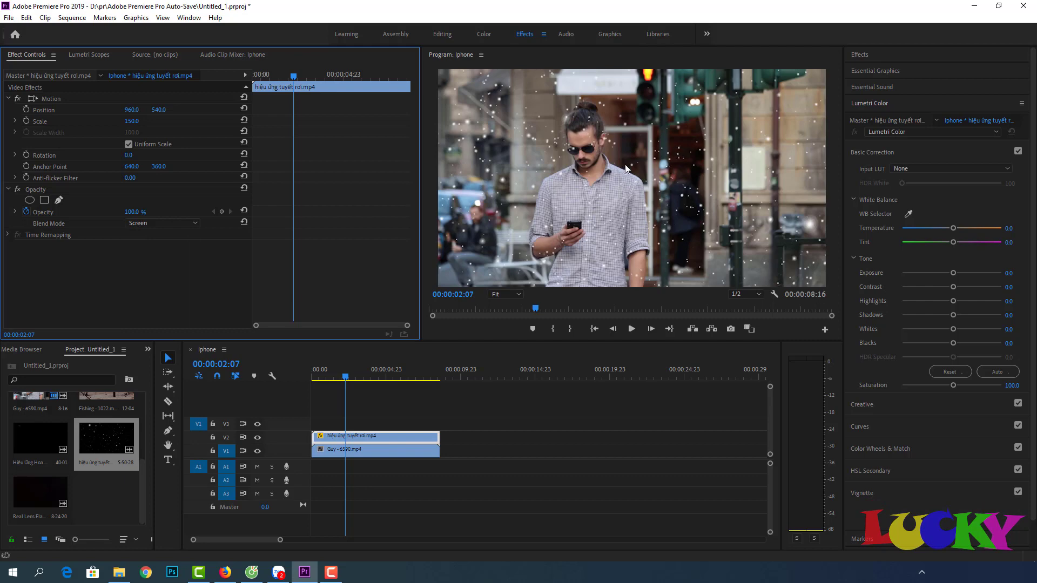
pyautogui.moveTo(346, 377); pyautogui.dragTo(306, 381)
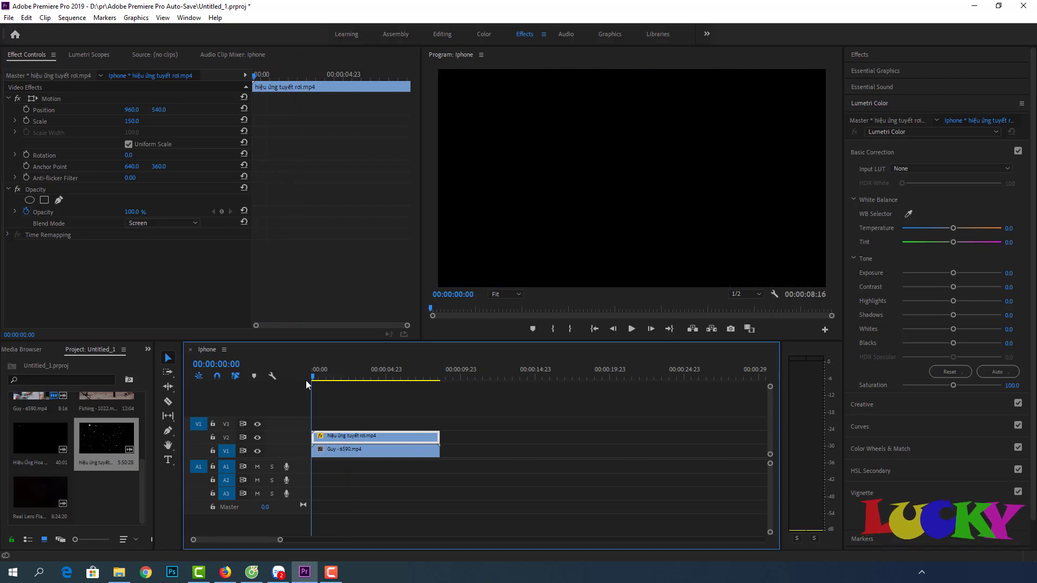
pyautogui.click(632, 328)
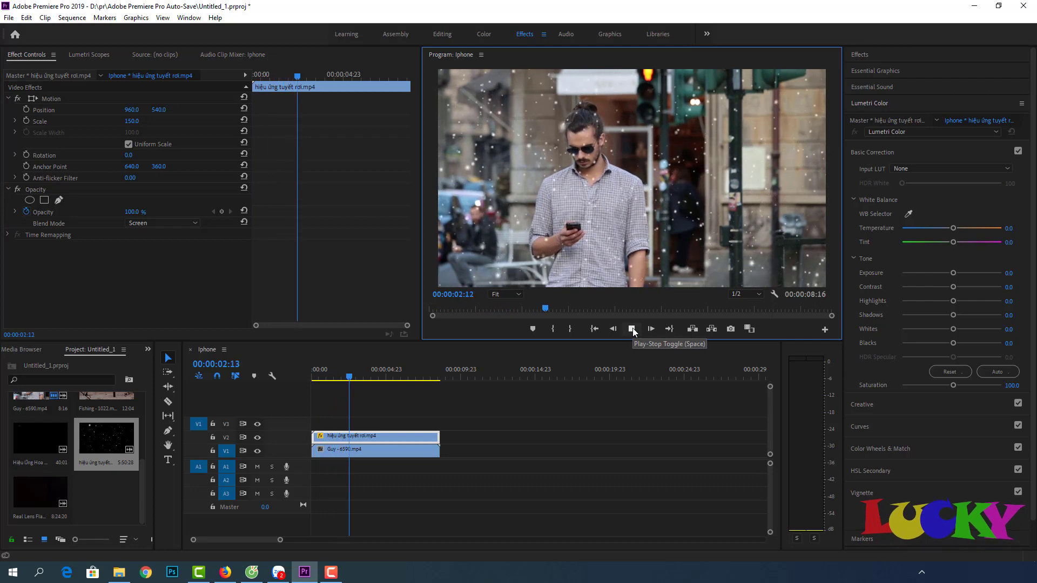
pyautogui.click(632, 329)
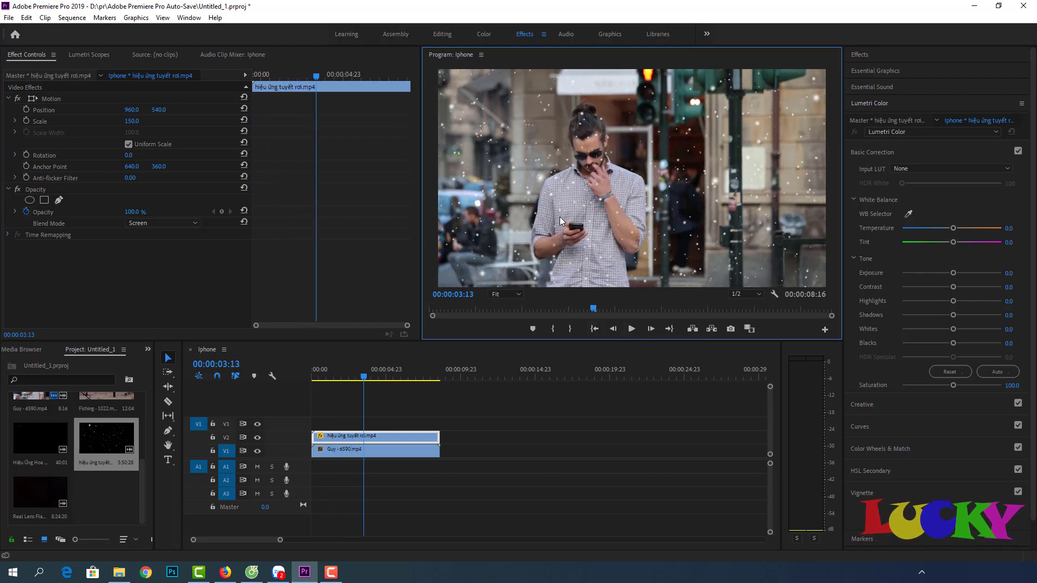
# - Switch the snow blend mode to Lighten and scrub from 01:19 to compare
pyautogui.click(155, 223)
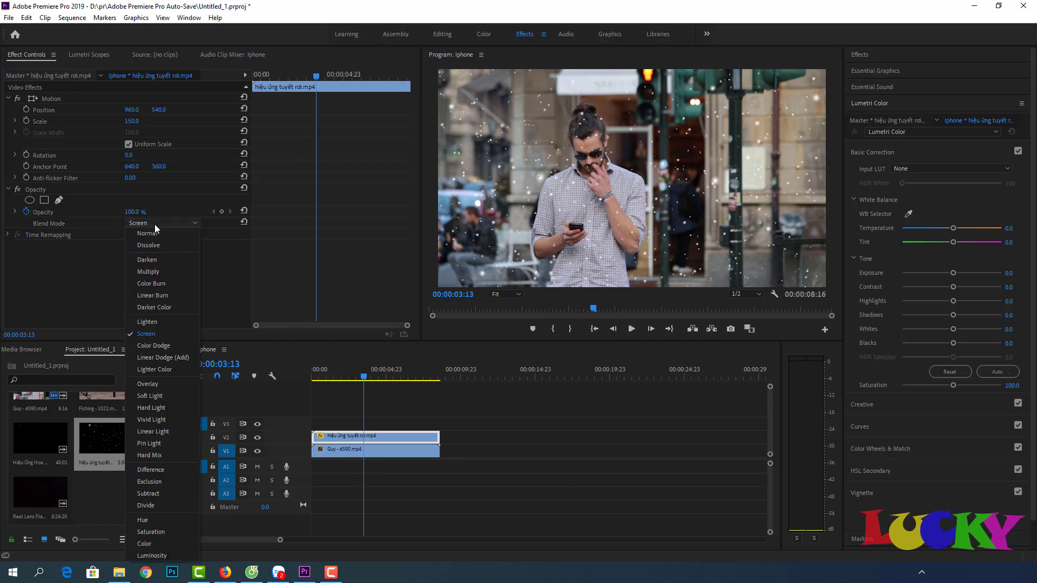
pyautogui.click(170, 321)
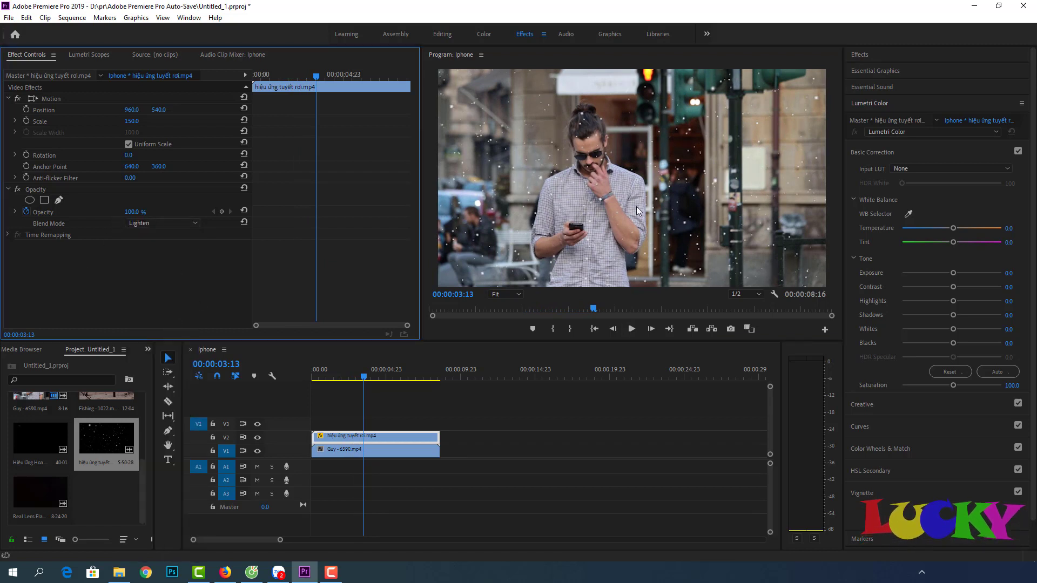
pyautogui.click(336, 381)
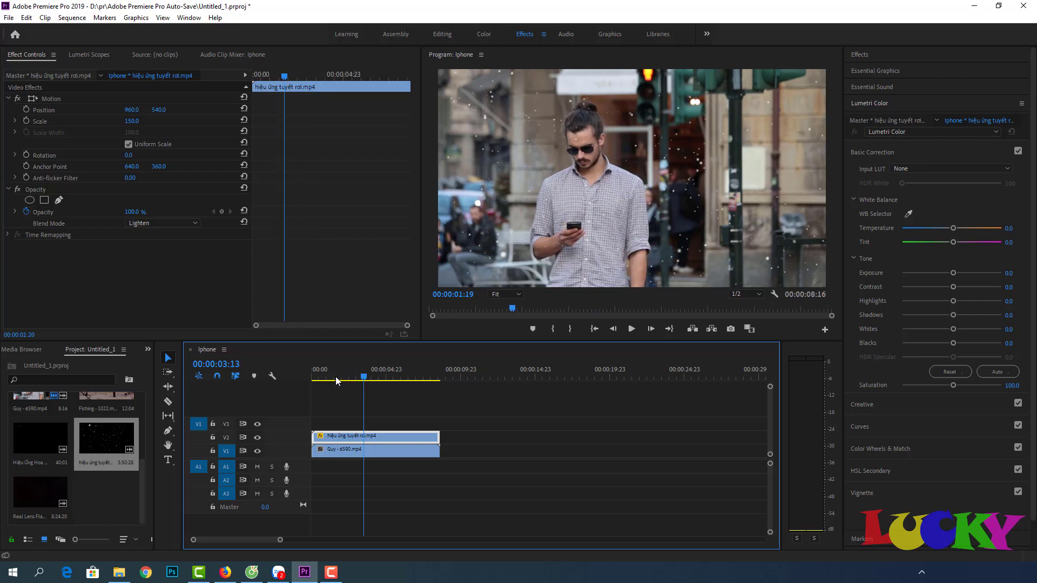
pyautogui.moveTo(336, 381)
pyautogui.mouseDown()
pyautogui.moveTo(395, 385)
pyautogui.moveTo(351, 387)
pyautogui.mouseUp()
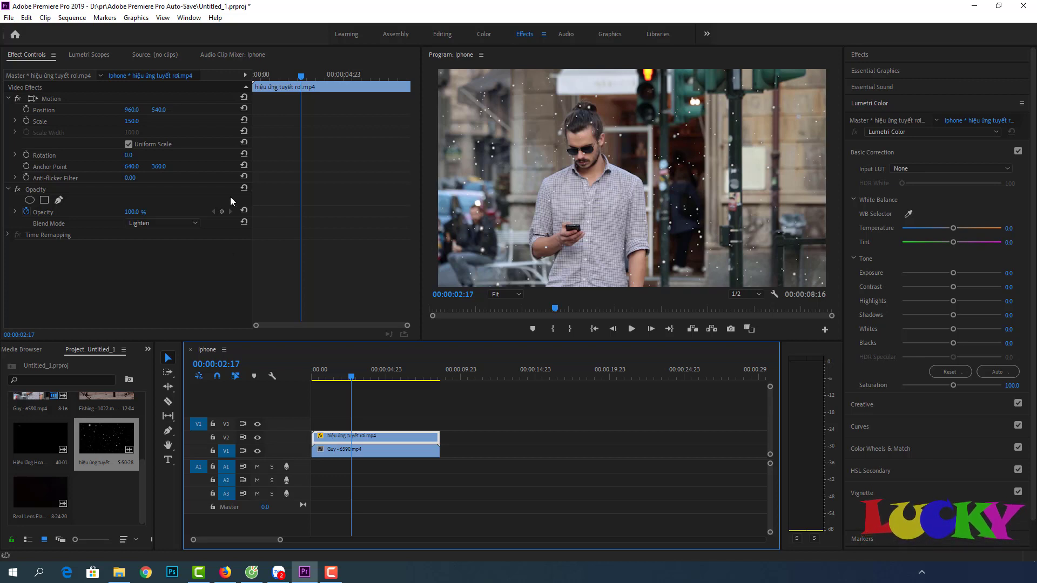
# - Close the blend mode list and delete the snow clip from V2
pyautogui.click(144, 224)
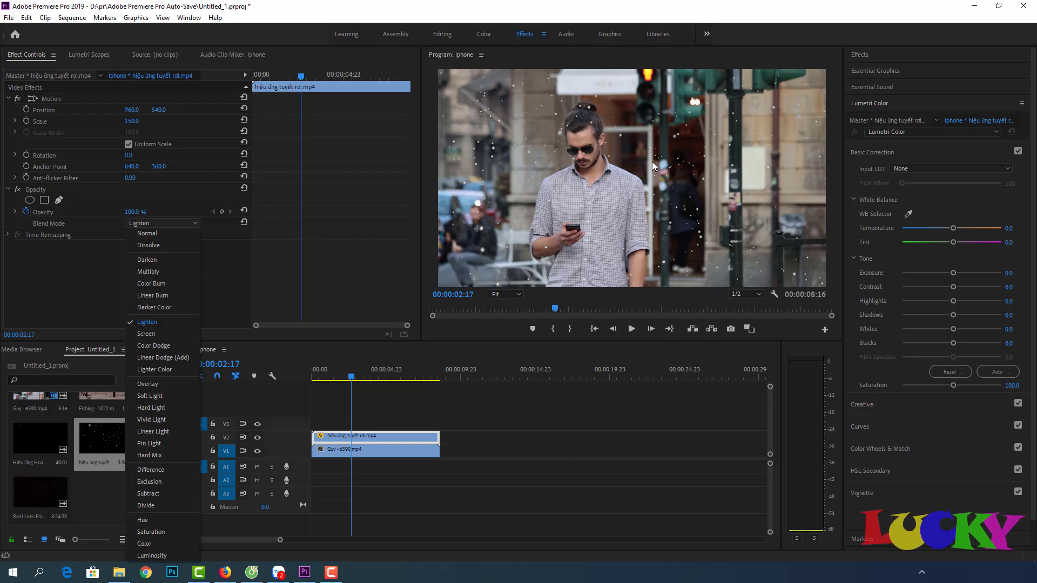
pyautogui.press('Escape')
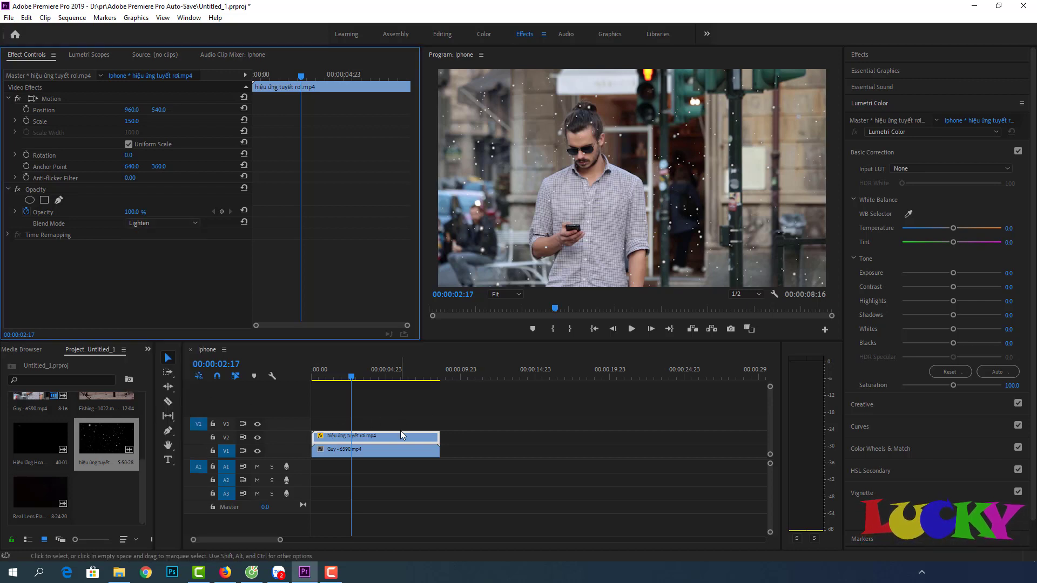
pyautogui.click(403, 437)
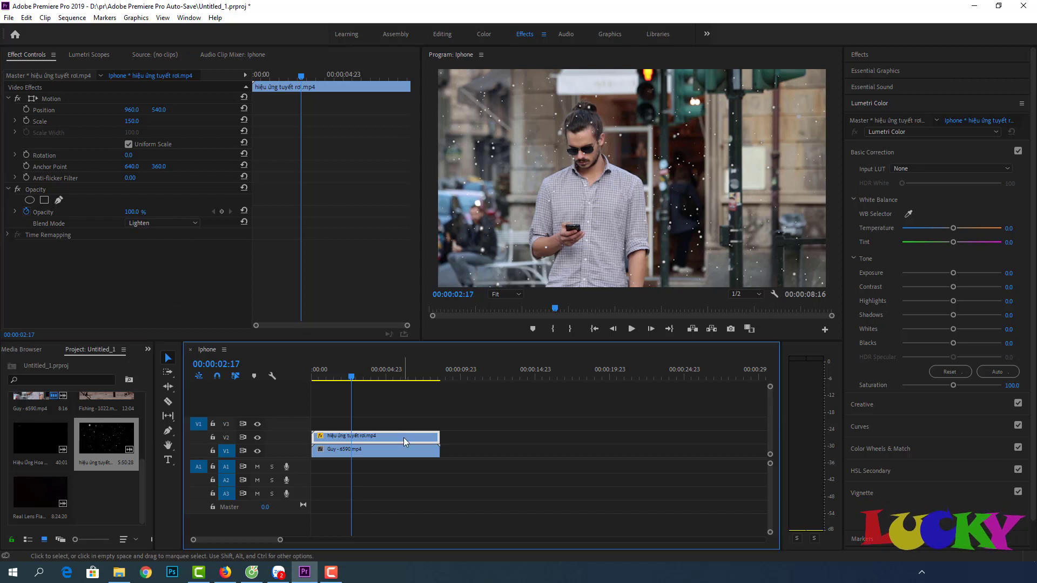
pyautogui.press('Delete')
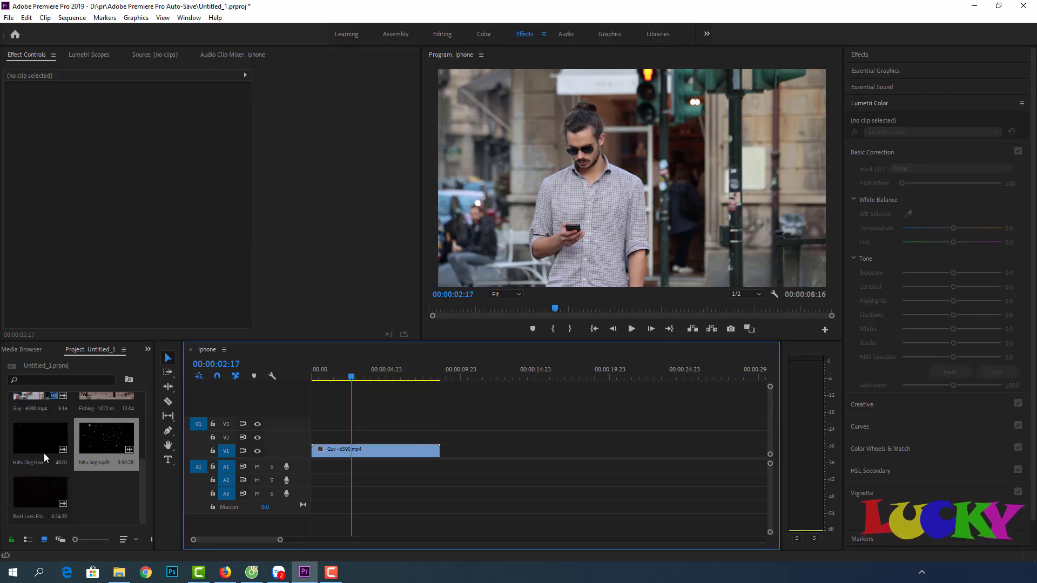
# - Place the pink petals clip on V2, trim it to the Guy clip's end, and scale it to frame size
pyautogui.moveTo(44, 453)
pyautogui.mouseDown()
pyautogui.moveTo(339, 435)
pyautogui.moveTo(310, 440)
pyautogui.moveTo(326, 428)
pyautogui.mouseUp()
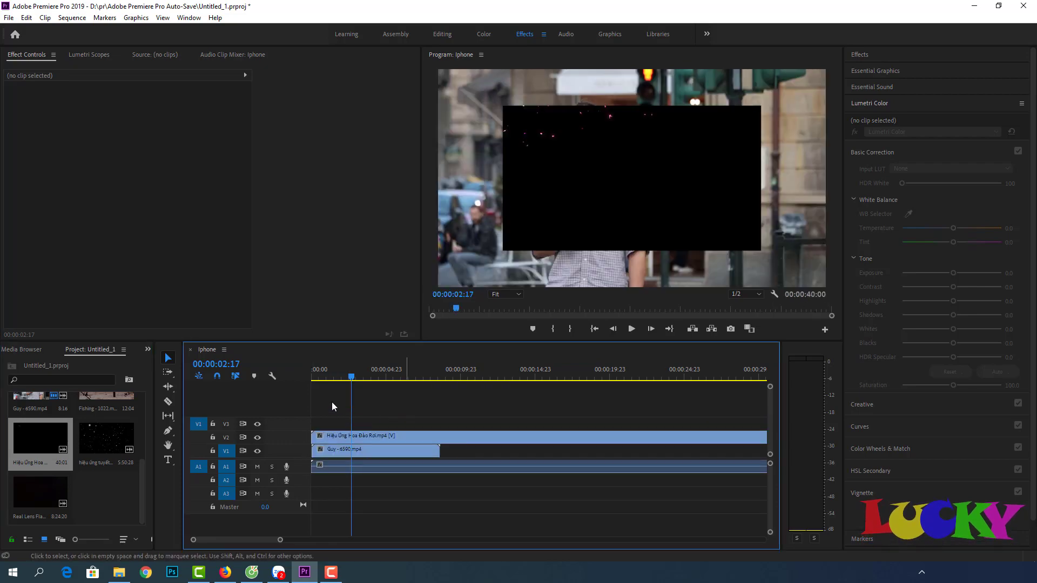
pyautogui.click(168, 402)
pyautogui.press('v')
pyautogui.click(396, 436)
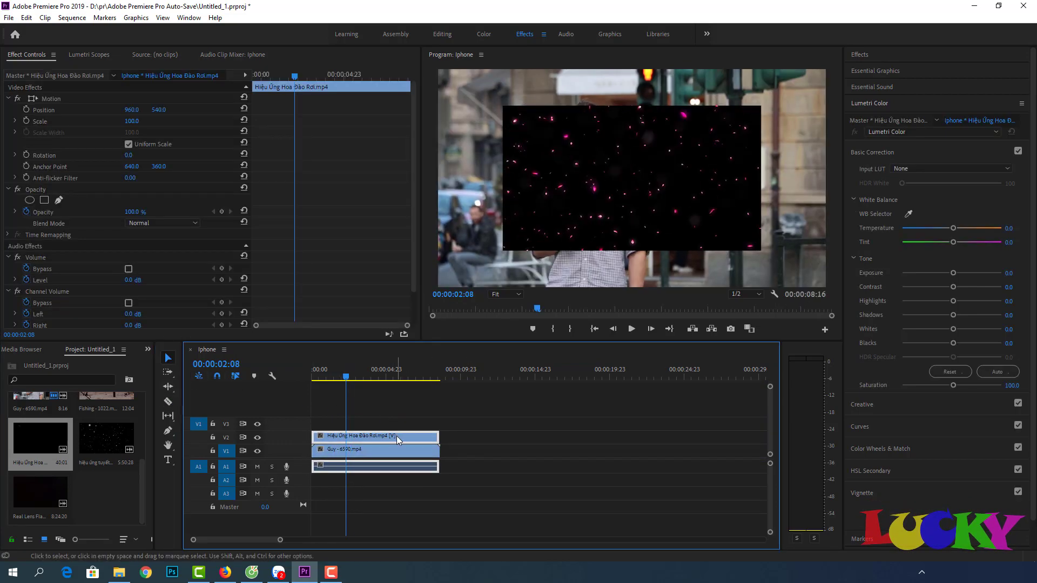
pyautogui.rightClick(396, 437)
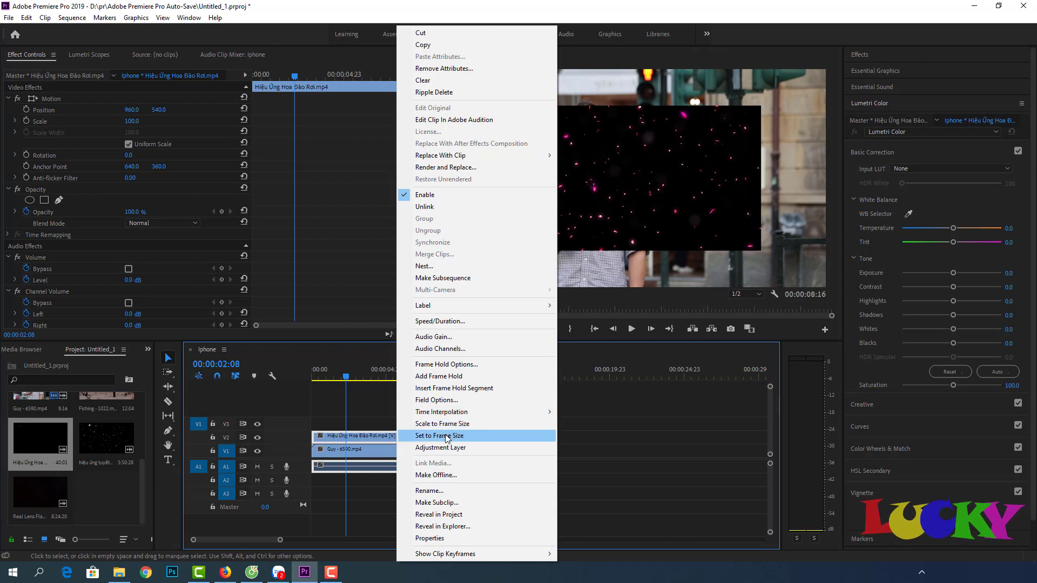
pyautogui.click(447, 436)
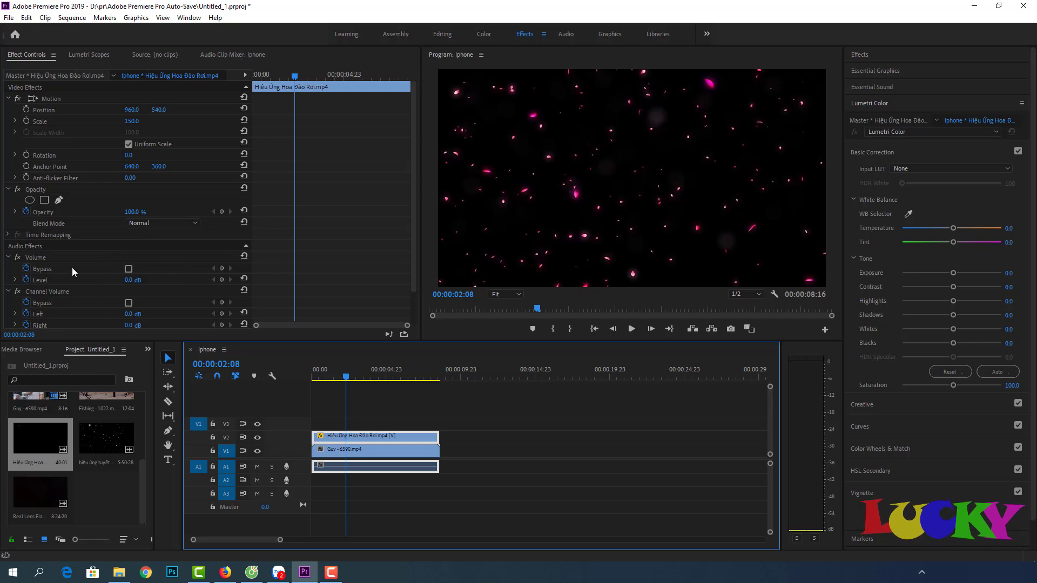
pyautogui.click(146, 223)
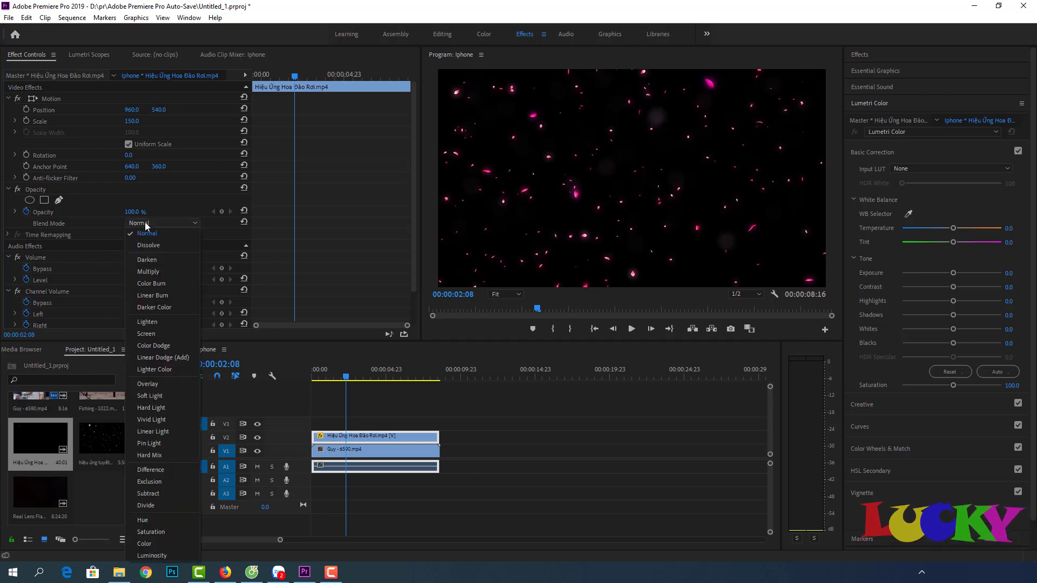
pyautogui.click(169, 324)
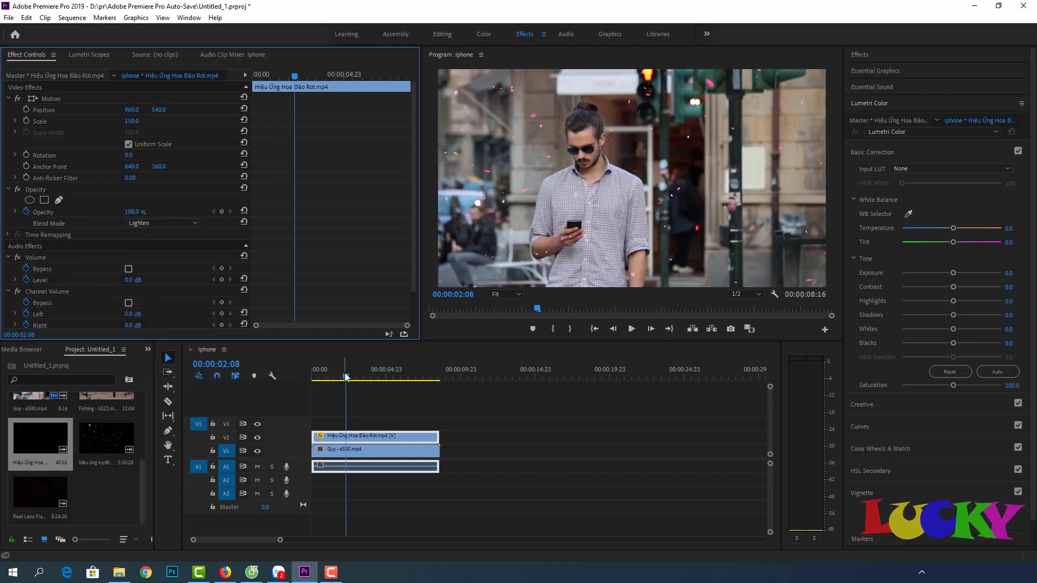
pyautogui.moveTo(346, 376); pyautogui.dragTo(321, 376)
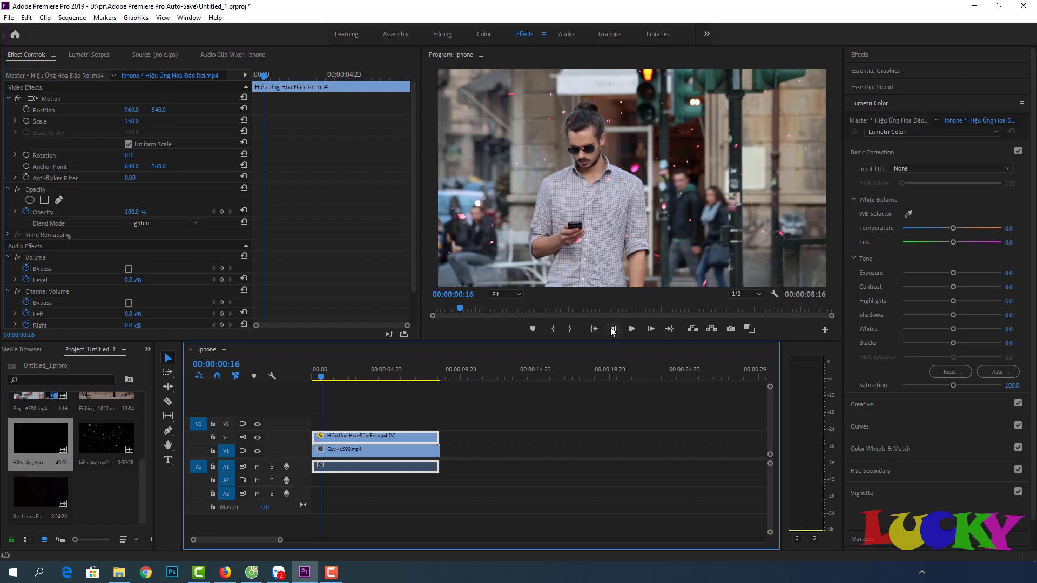
pyautogui.click(625, 329)
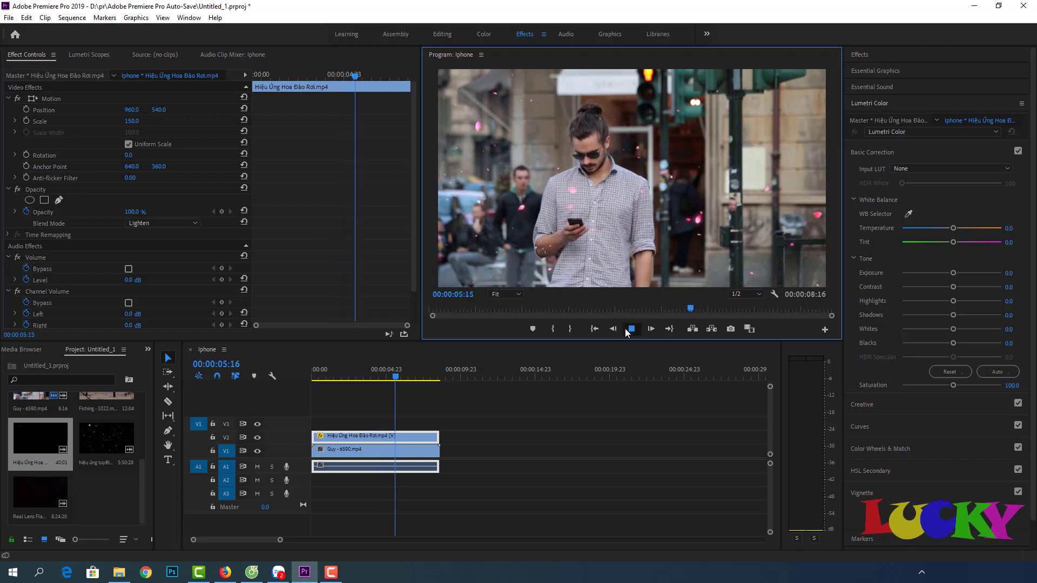
pyautogui.click(626, 329)
pyautogui.click(166, 227)
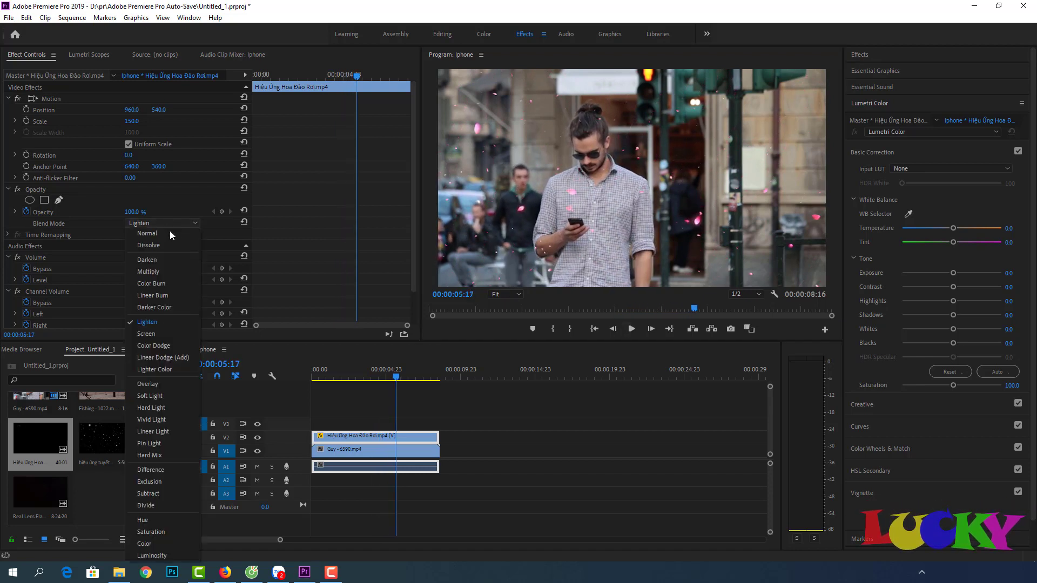
pyautogui.click(164, 335)
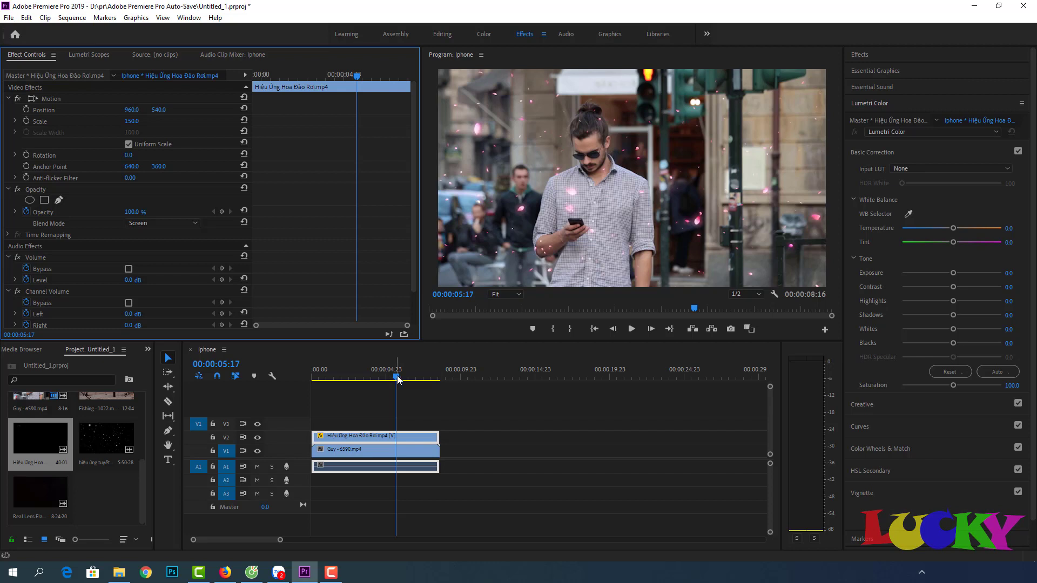
pyautogui.moveTo(397, 380); pyautogui.dragTo(343, 378)
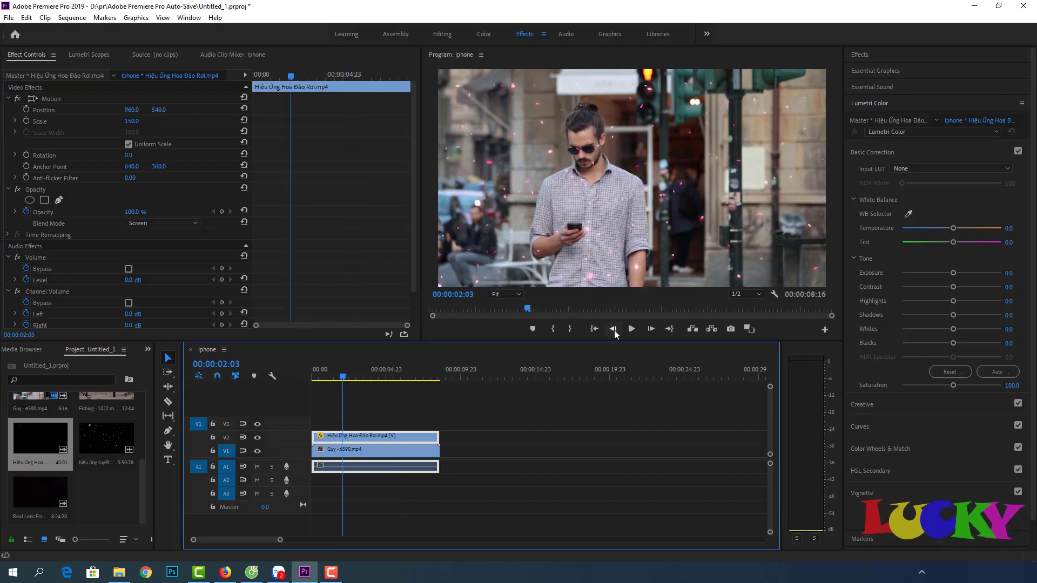
pyautogui.click(632, 329)
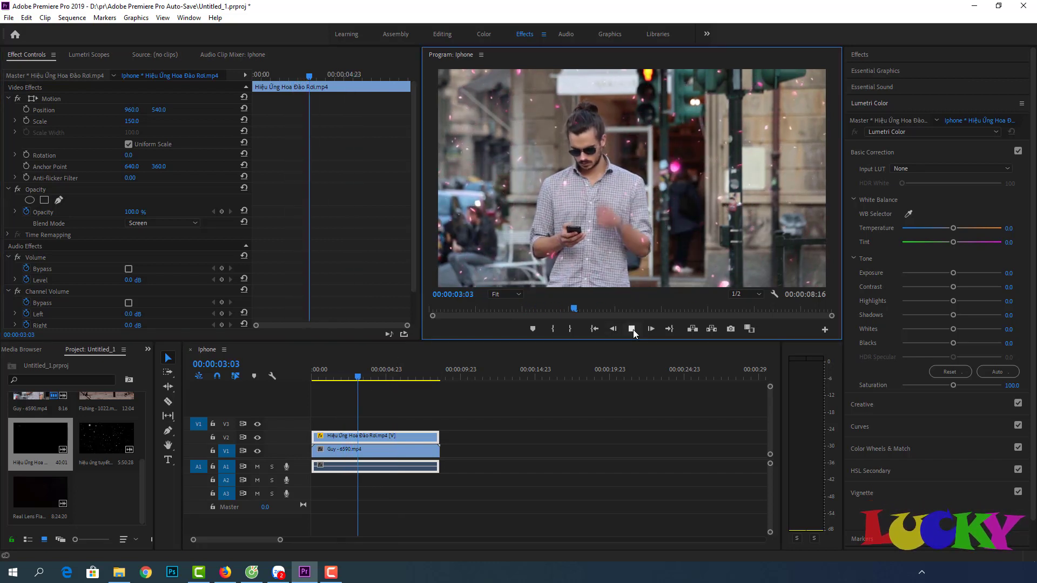
pyautogui.click(631, 330)
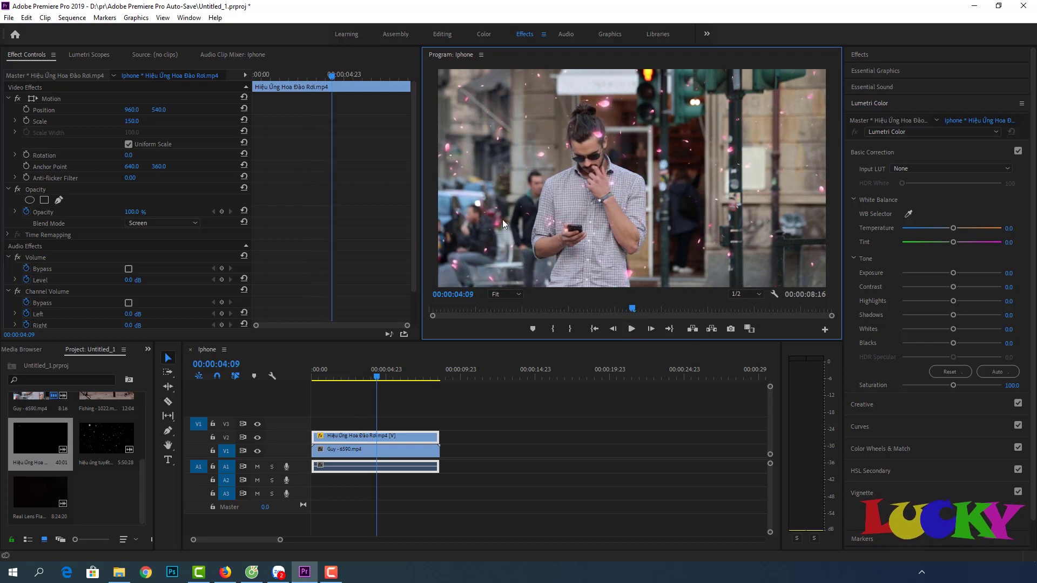
pyautogui.click(142, 223)
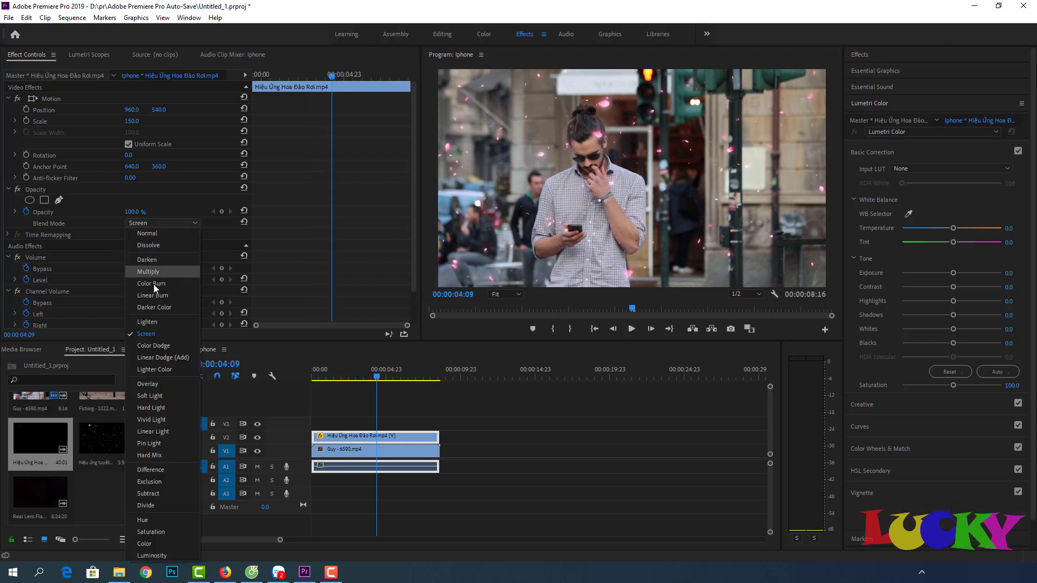
pyautogui.click(158, 322)
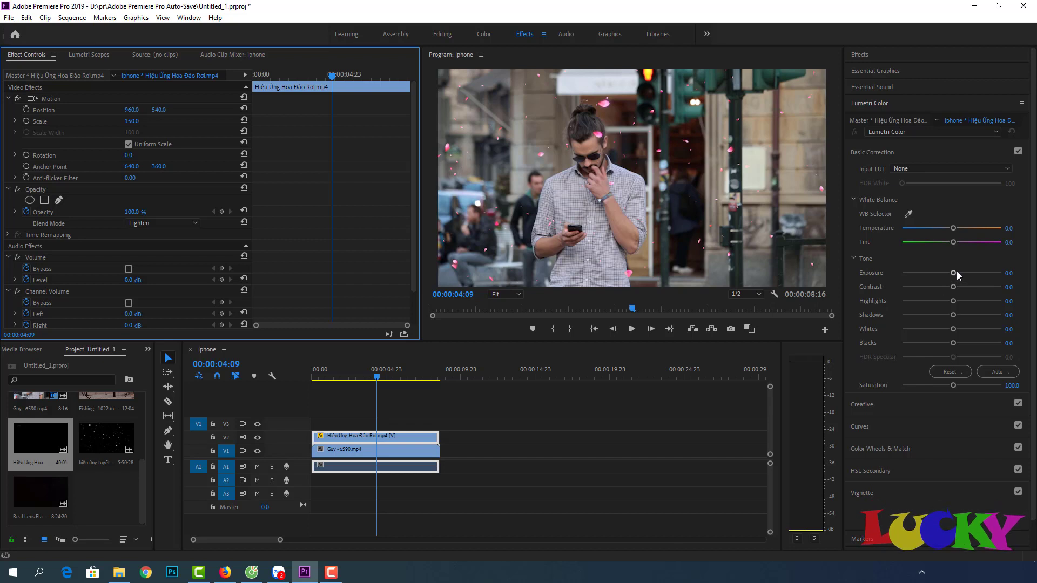
# - Try Lumetri exposure and contrast 5.9, reset them, then delete the petals overlay
pyautogui.moveTo(957, 272)
pyautogui.mouseDown()
pyautogui.moveTo(994, 274)
pyautogui.moveTo(906, 274)
pyautogui.moveTo(965, 277)
pyautogui.mouseUp()
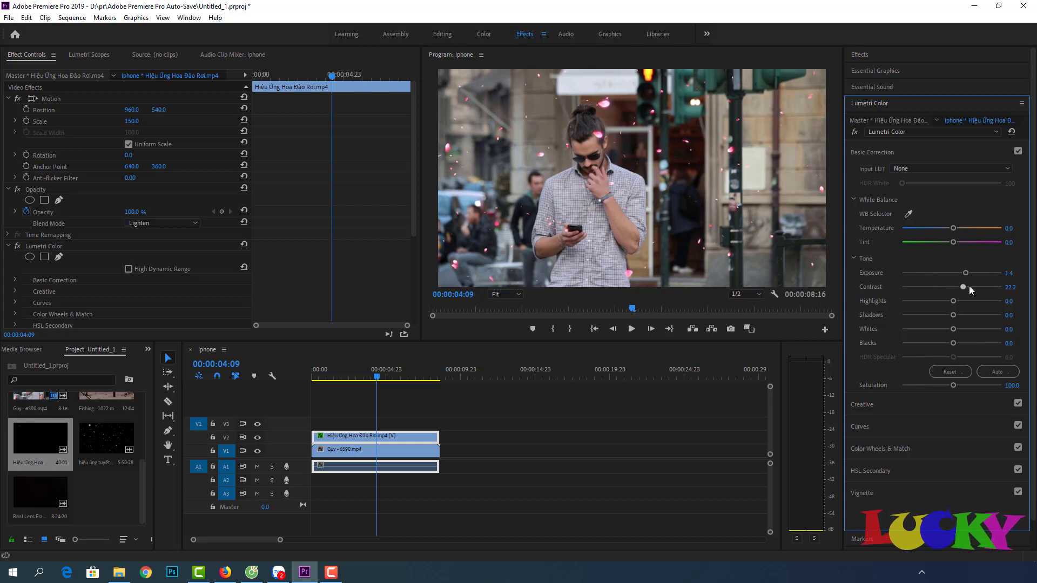
pyautogui.moveTo(963, 287); pyautogui.dragTo(954, 287)
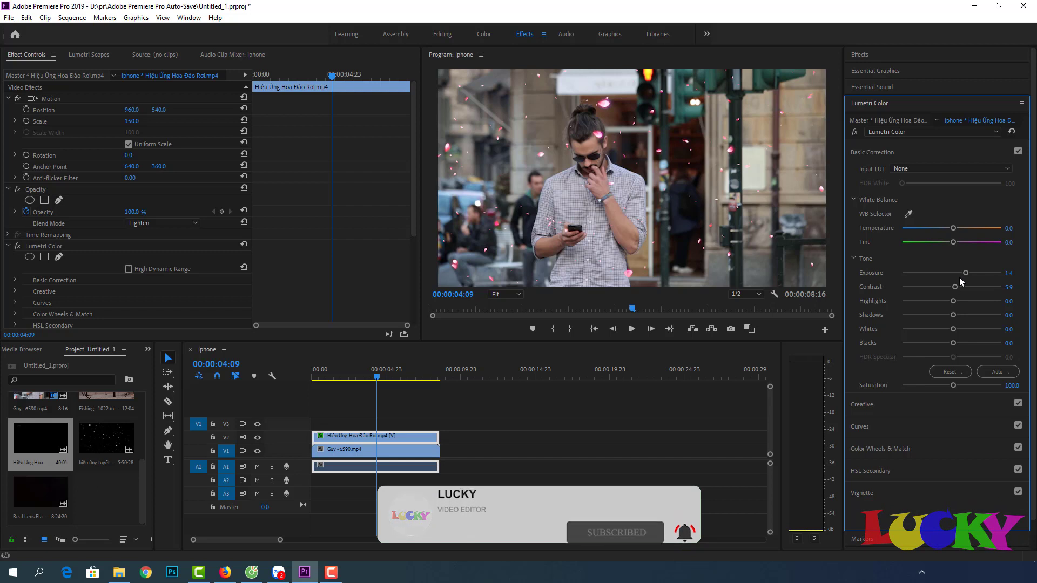
pyautogui.click(955, 372)
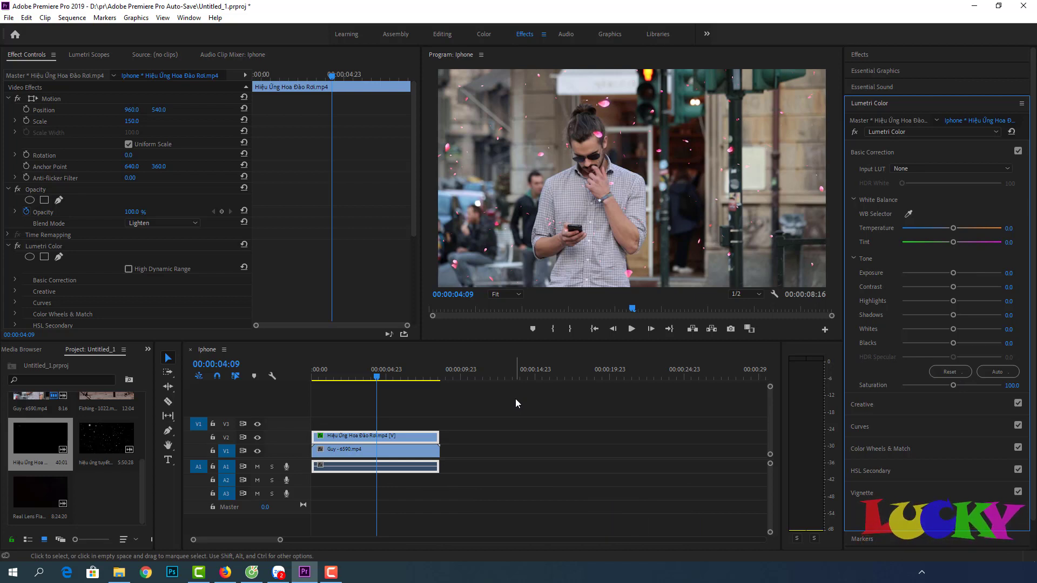
pyautogui.press('Delete')
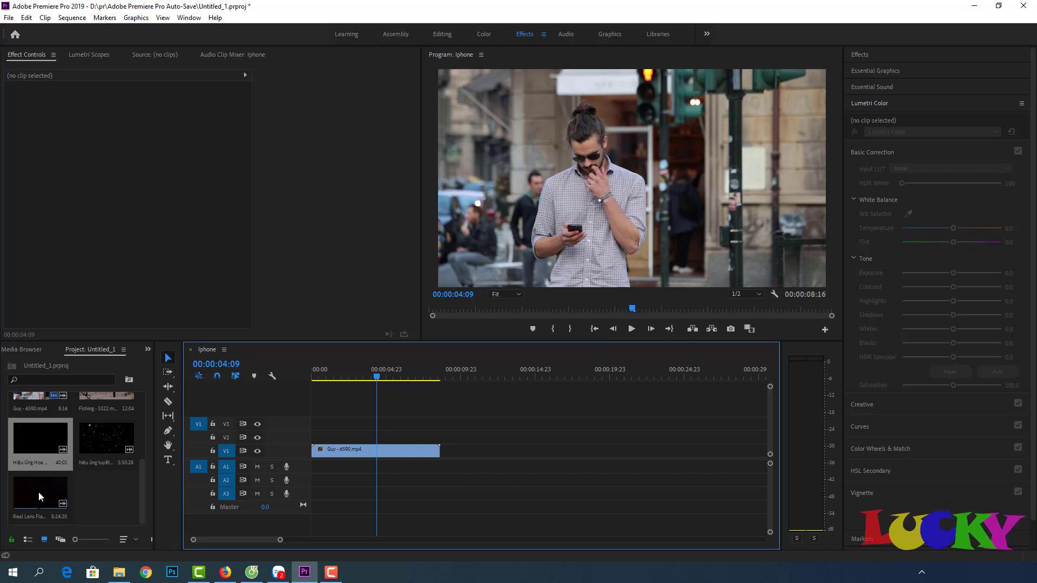
# - Drop Real Lens Flare Overlay.mp4 onto V2 above the Guy clip and move the playhead into it
pyautogui.moveTo(38, 491); pyautogui.dragTo(314, 444)
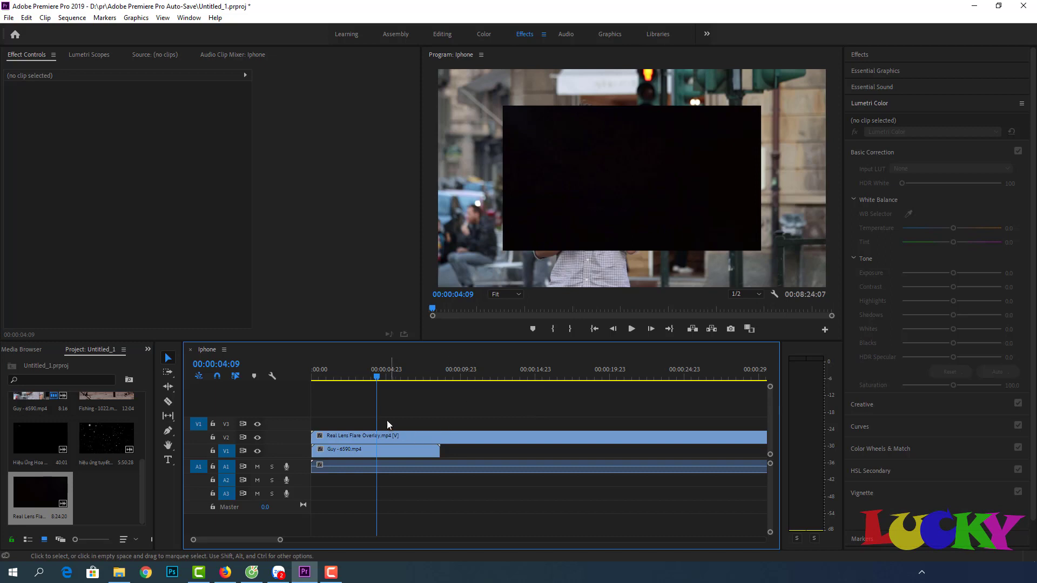
pyautogui.moveTo(411, 386)
pyautogui.mouseDown()
pyautogui.moveTo(463, 403)
pyautogui.moveTo(539, 402)
pyautogui.moveTo(509, 399)
pyautogui.mouseUp()
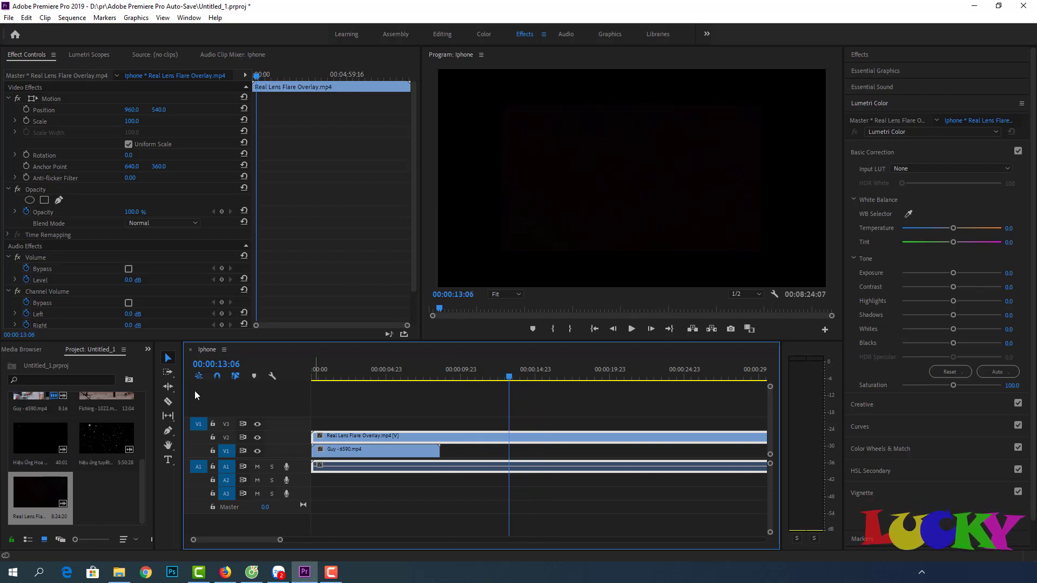
pyautogui.click(168, 403)
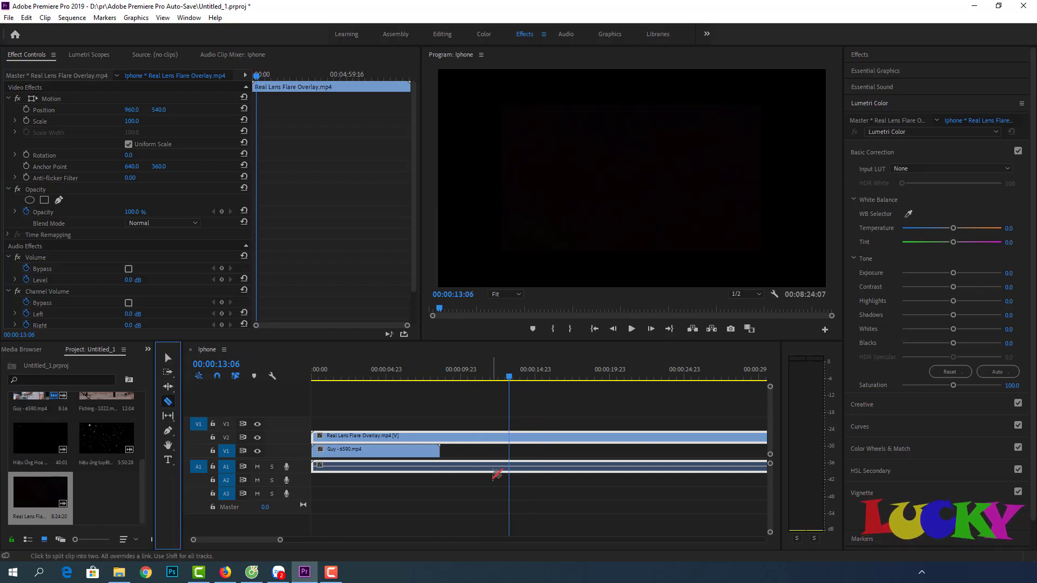
# - Cut the flare clip at 13:06, delete the first part, and move the rest to the sequence start
pyautogui.click(509, 437)
pyautogui.press('v')
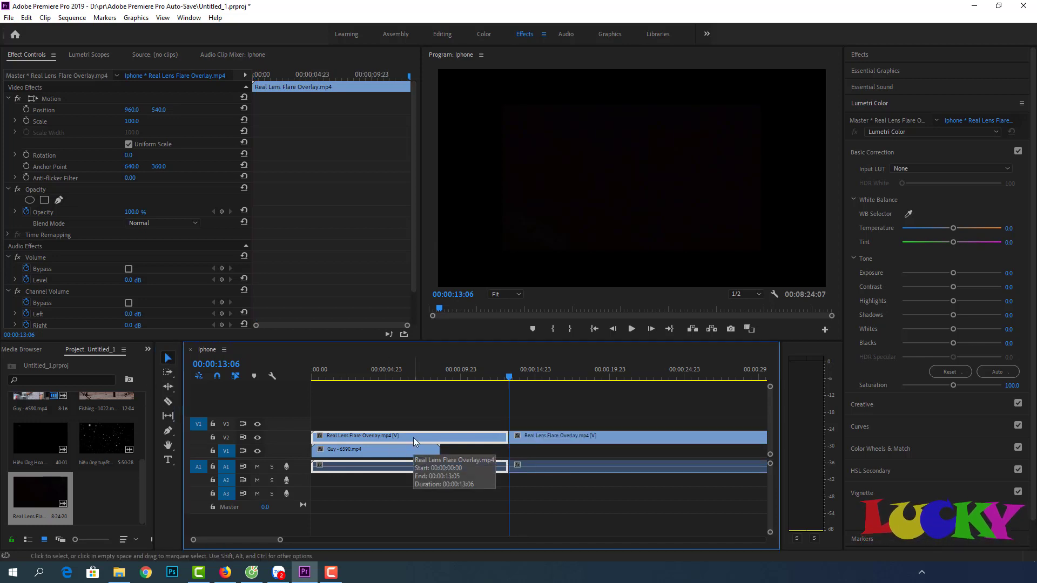
pyautogui.press('Delete')
pyautogui.moveTo(559, 439); pyautogui.dragTo(342, 437)
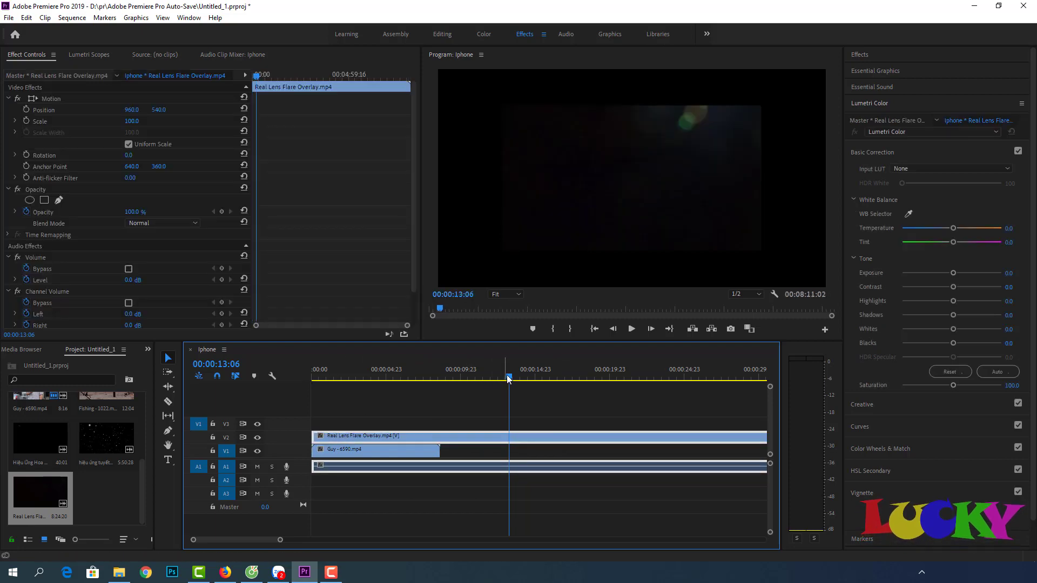
pyautogui.moveTo(509, 376)
pyautogui.mouseDown()
pyautogui.moveTo(410, 376)
pyautogui.moveTo(441, 404)
pyautogui.mouseUp()
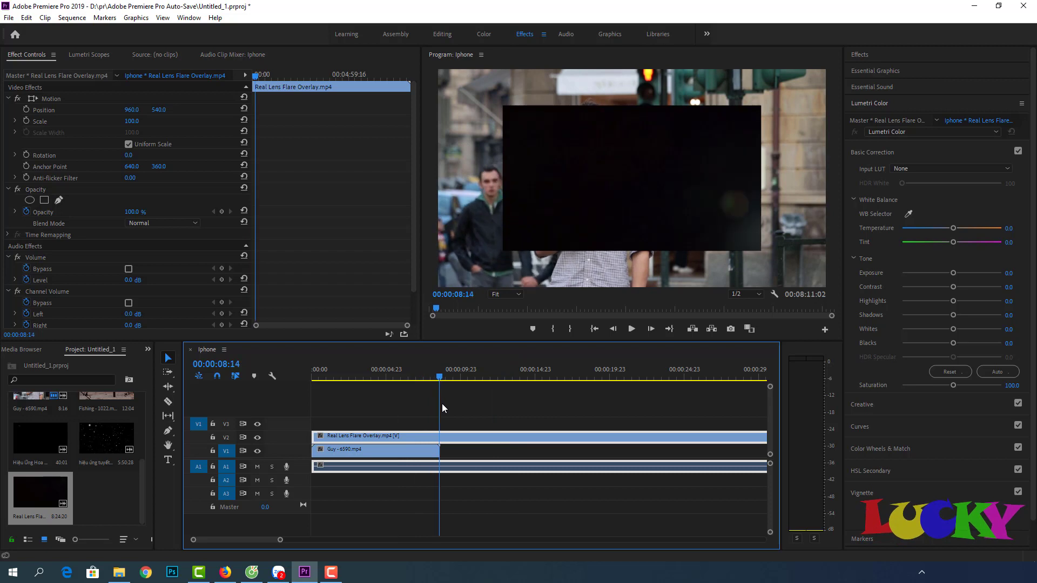
# - Razor the flare where the Guy clip ends and delete the tail
pyautogui.click(169, 400)
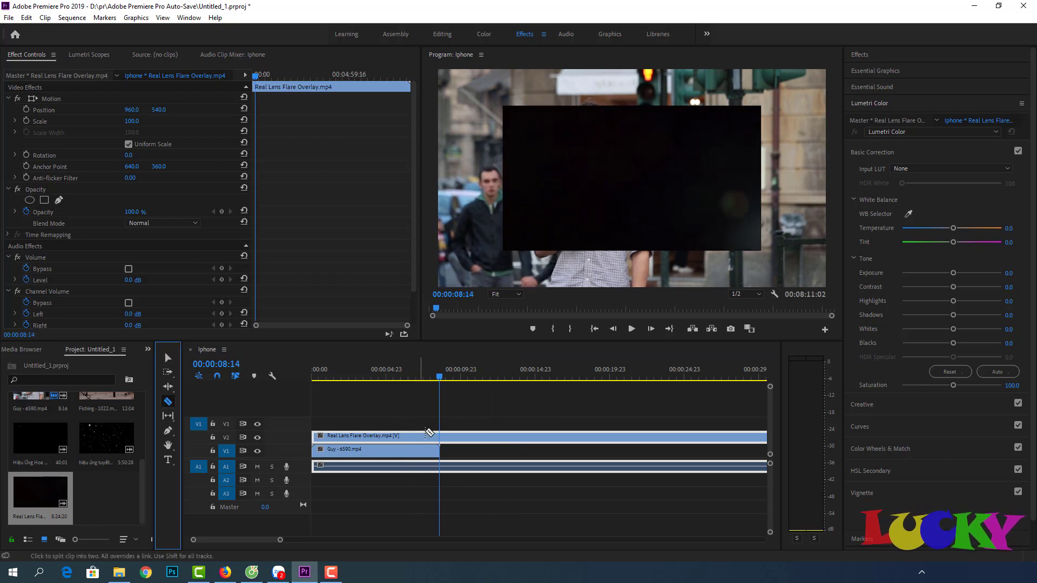
pyautogui.keyDown('shift'); pyautogui.click(440, 437); pyautogui.keyUp('shift')
pyautogui.press('v')
pyautogui.press('Delete')
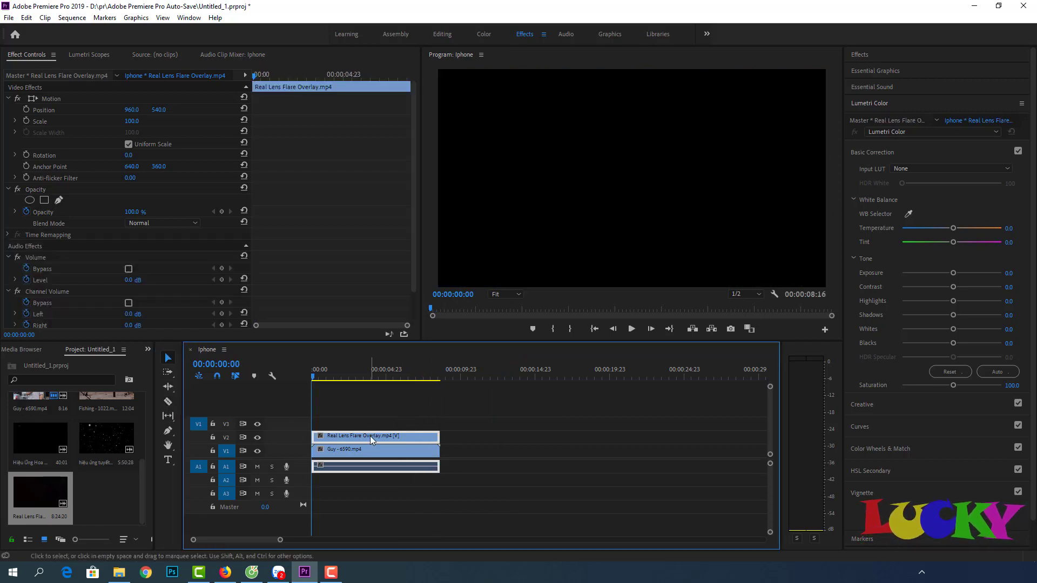
# - Set the flare overlay to frame size (scale 150) and scrub into it
pyautogui.rightClick(370, 436)
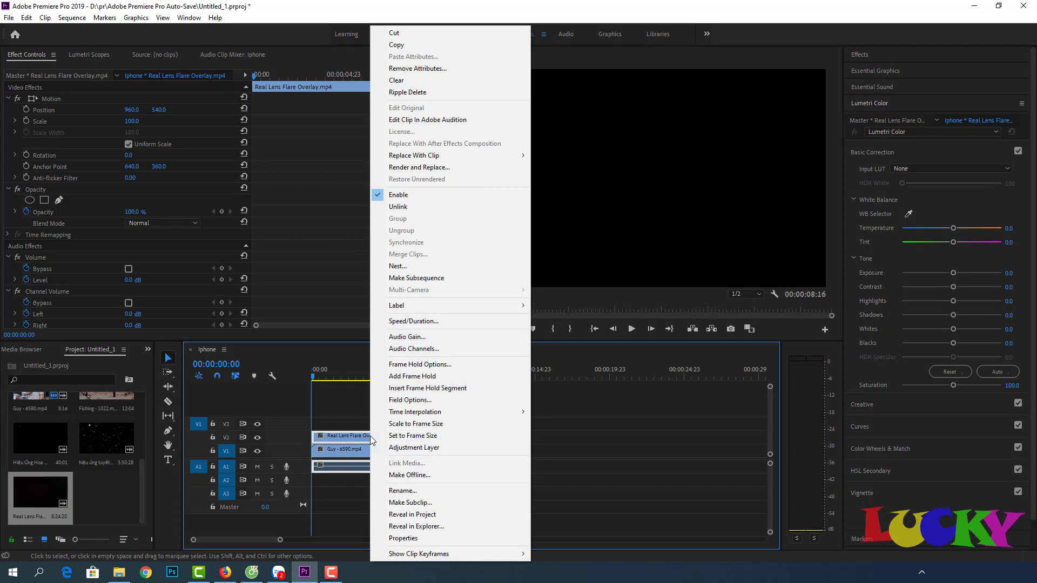
pyautogui.click(427, 435)
pyautogui.moveTo(312, 374); pyautogui.dragTo(343, 389)
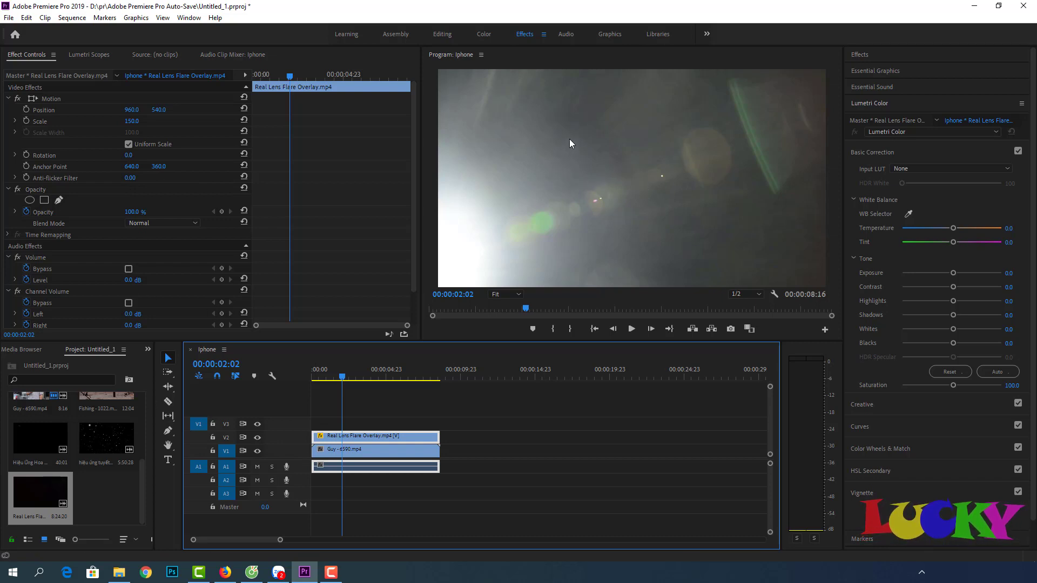
# - Set the flare's blend mode to Screen and play the sequence from the start
pyautogui.click(166, 223)
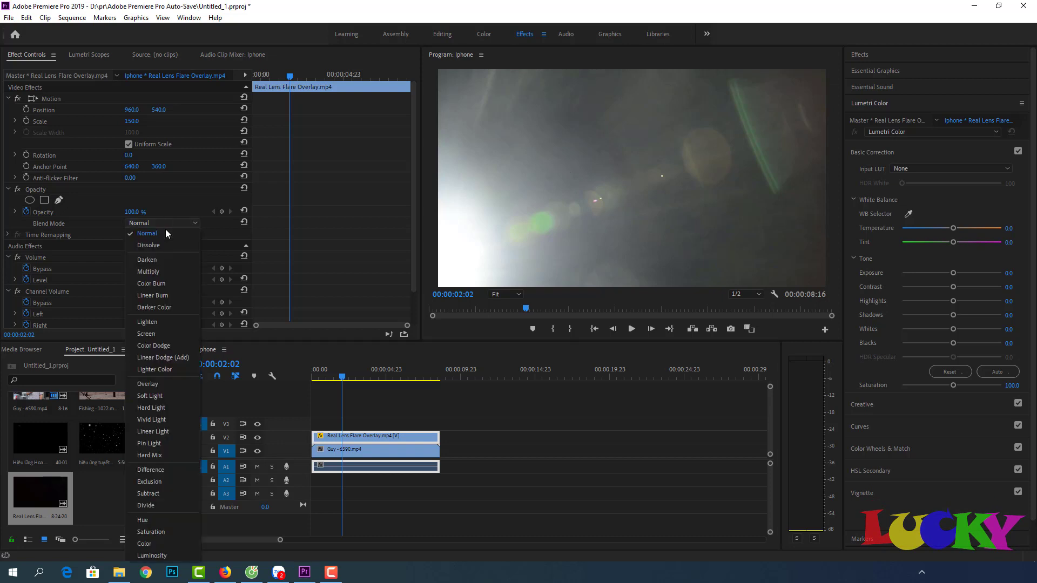
pyautogui.click(166, 335)
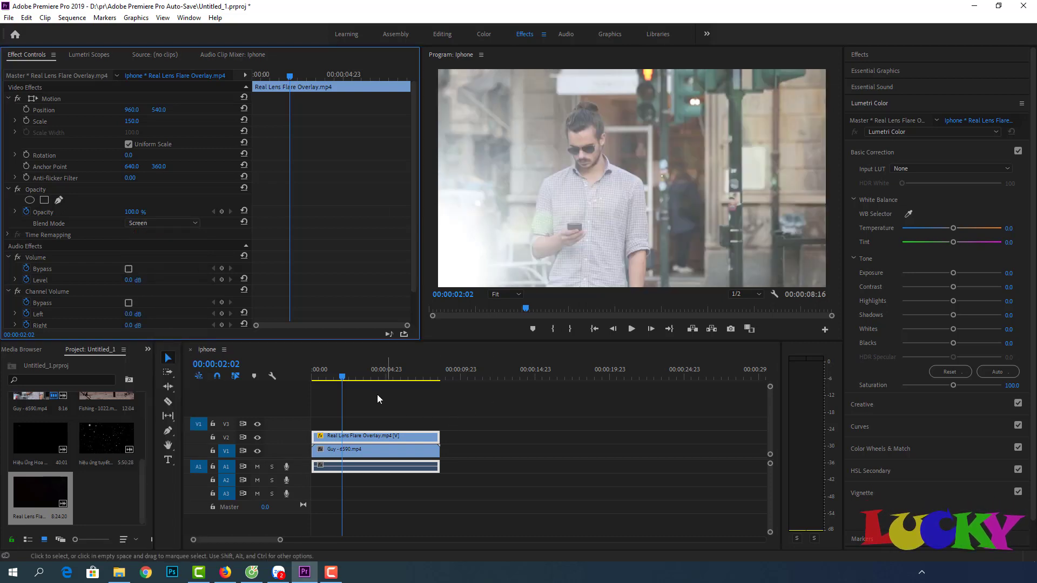
pyautogui.moveTo(341, 376); pyautogui.dragTo(305, 381)
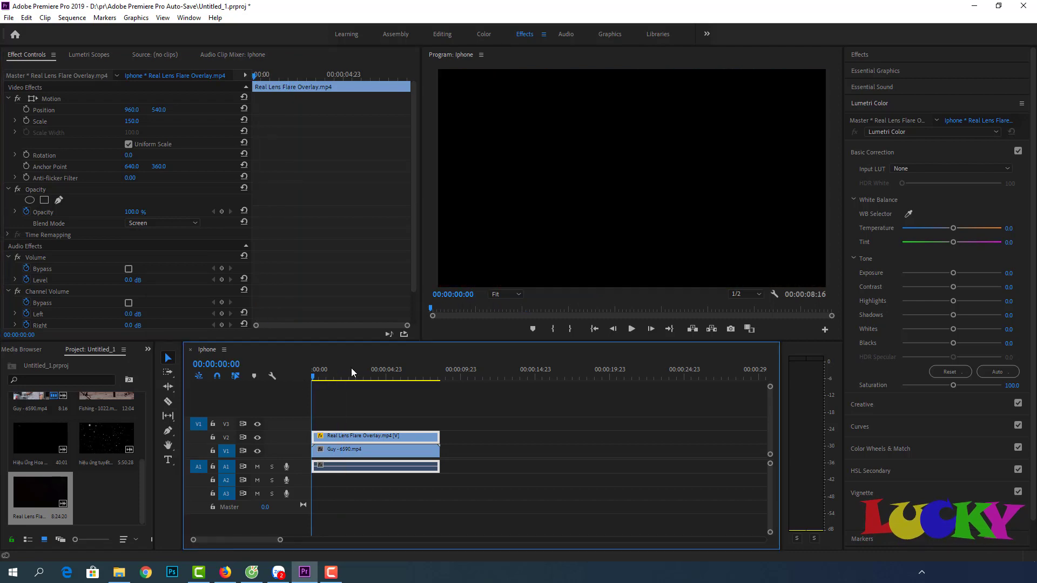
pyautogui.click(633, 328)
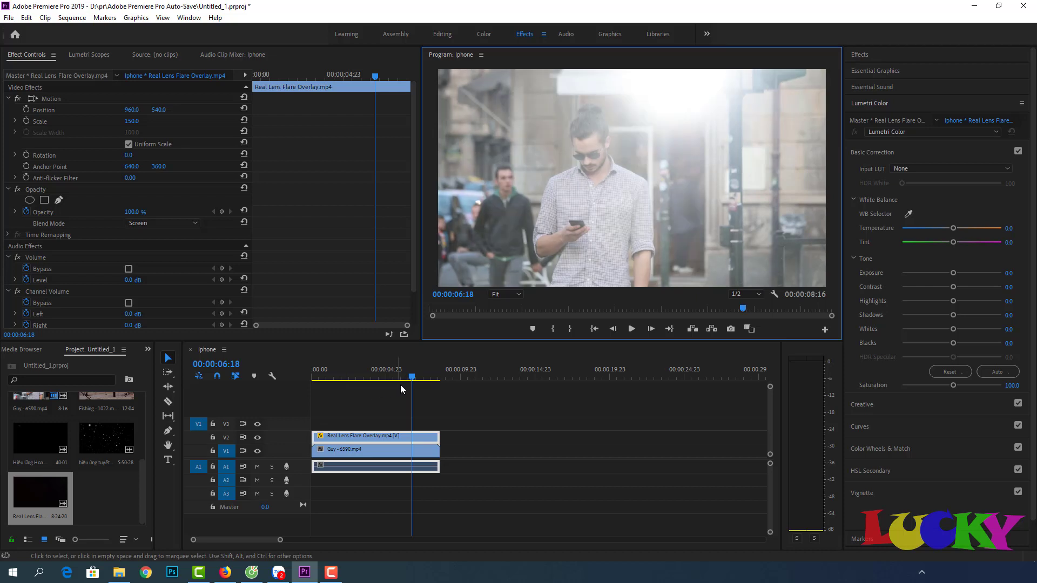
pyautogui.moveTo(411, 377); pyautogui.dragTo(407, 377)
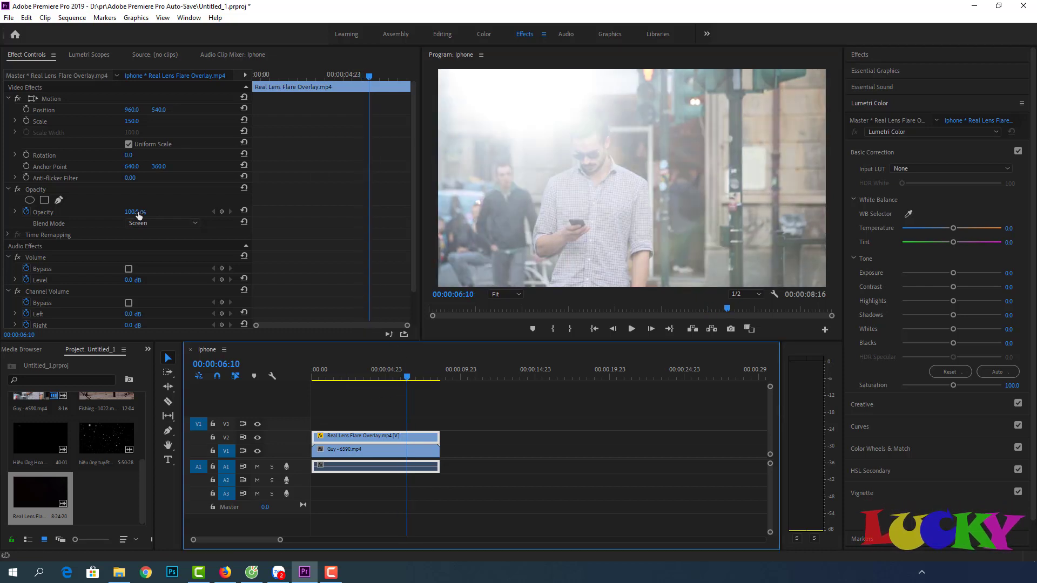
# - Lower the flare's opacity to 40% and scrub to review the result
pyautogui.moveTo(137, 215); pyautogui.dragTo(129, 215)
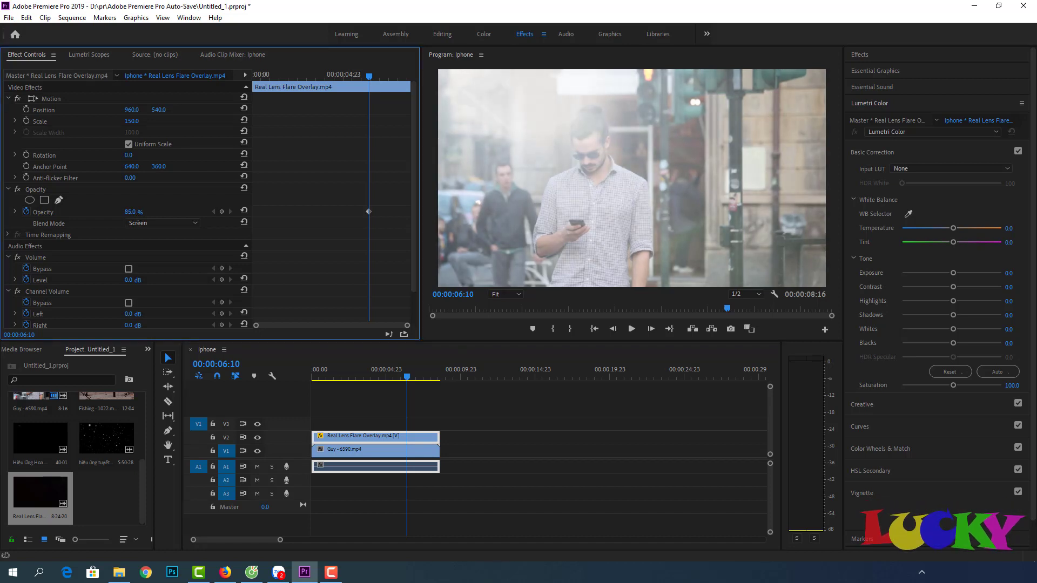
pyautogui.moveTo(132, 211); pyautogui.dragTo(133, 212)
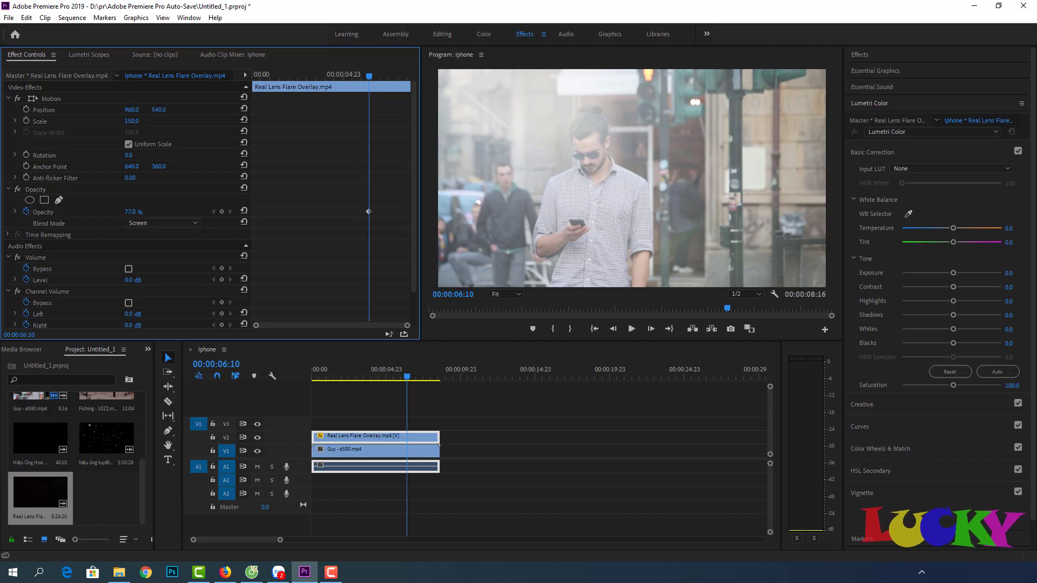
pyautogui.click(134, 213)
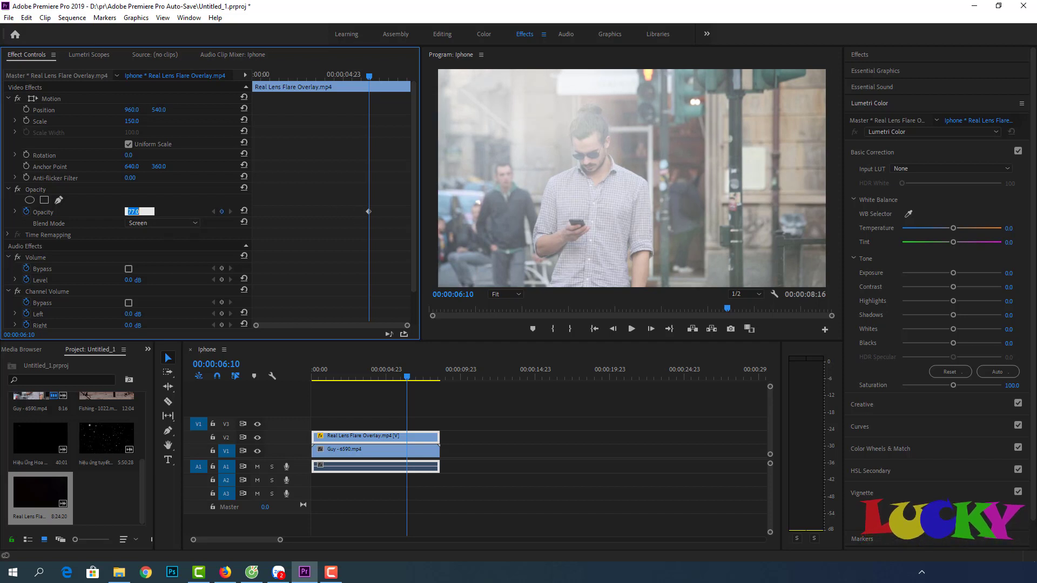
pyautogui.write('40')
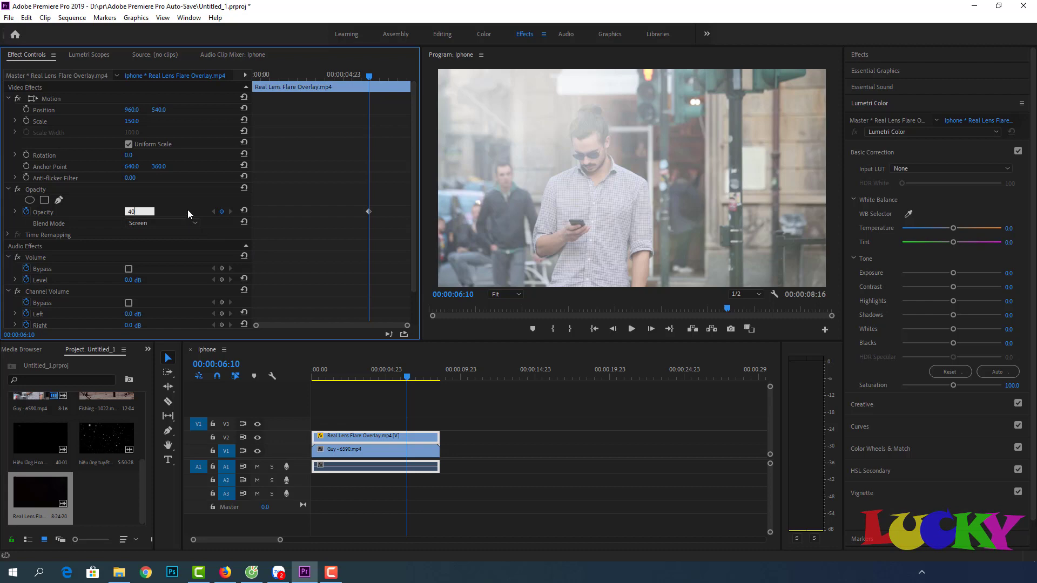
pyautogui.press('Return')
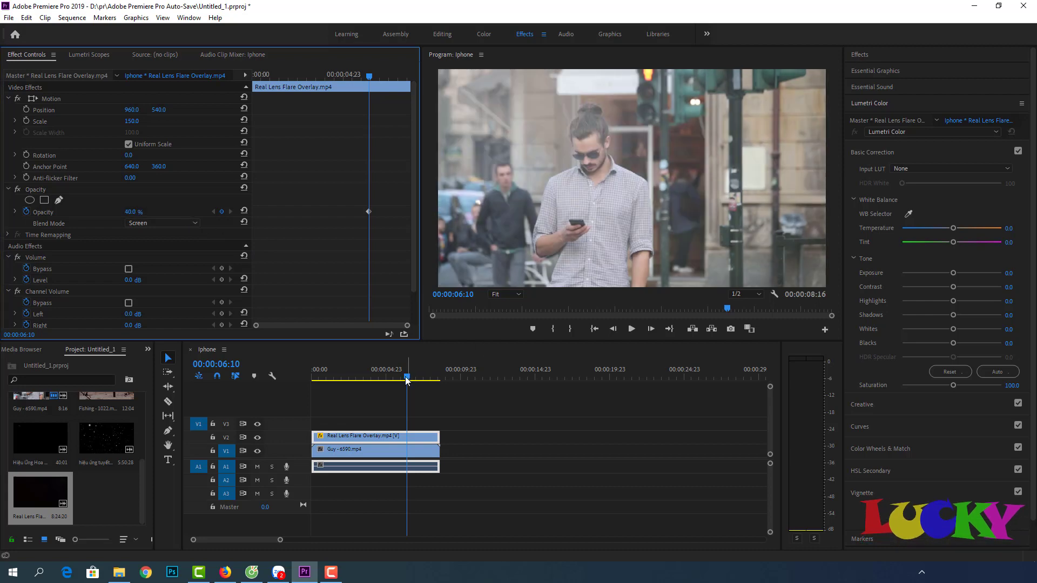
pyautogui.moveTo(408, 379); pyautogui.dragTo(406, 378)
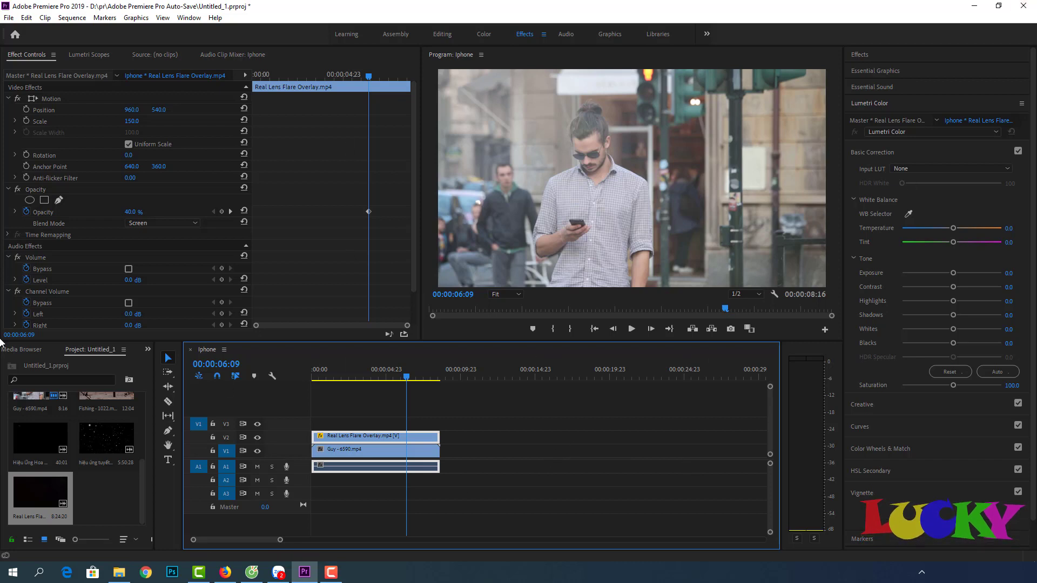
# - Add Fishing - 1022.mp4 to V1 right after the Guy clip and move the playhead into it
pyautogui.scroll(2, 90, 488)
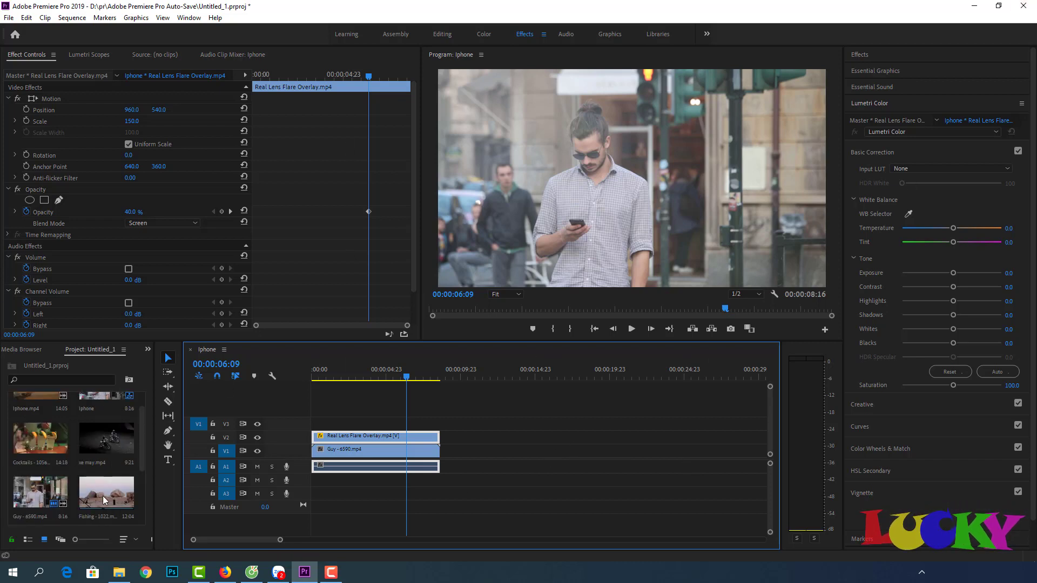
pyautogui.moveTo(103, 496); pyautogui.dragTo(450, 453)
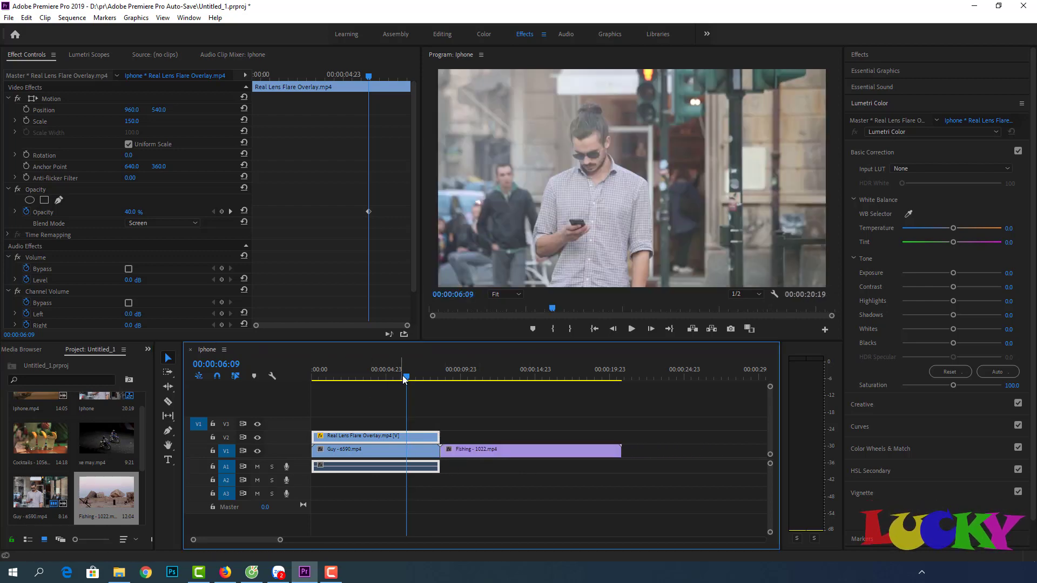
pyautogui.moveTo(406, 378); pyautogui.dragTo(502, 415)
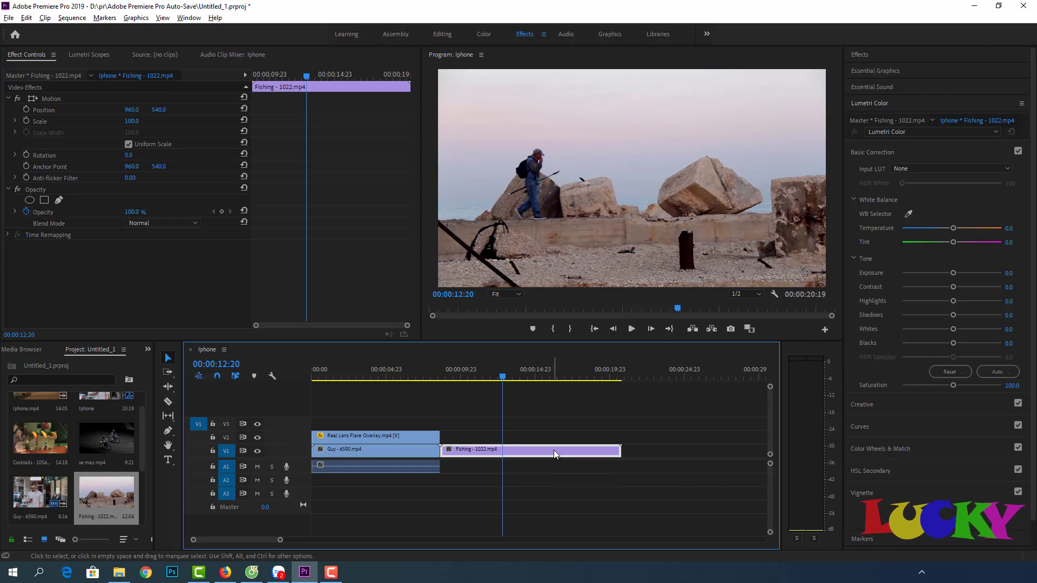
# - Duplicate the Fishing clip onto V2 and add a frame hold at about 15:02
pyautogui.moveTo(555, 454); pyautogui.dragTo(553, 438)
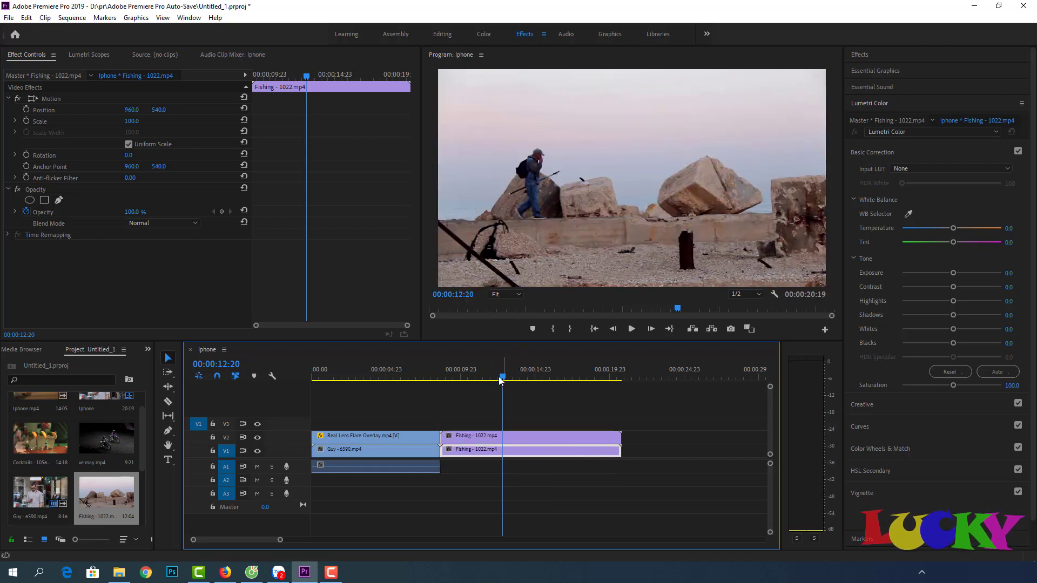
pyautogui.moveTo(500, 378); pyautogui.dragTo(536, 386)
pyautogui.click(541, 435)
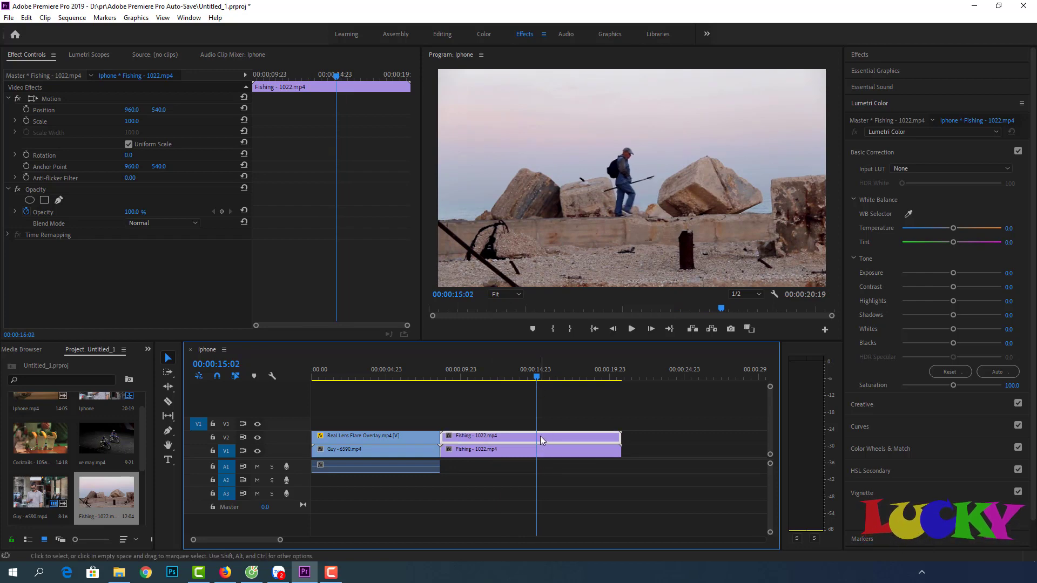
pyautogui.rightClick(541, 439)
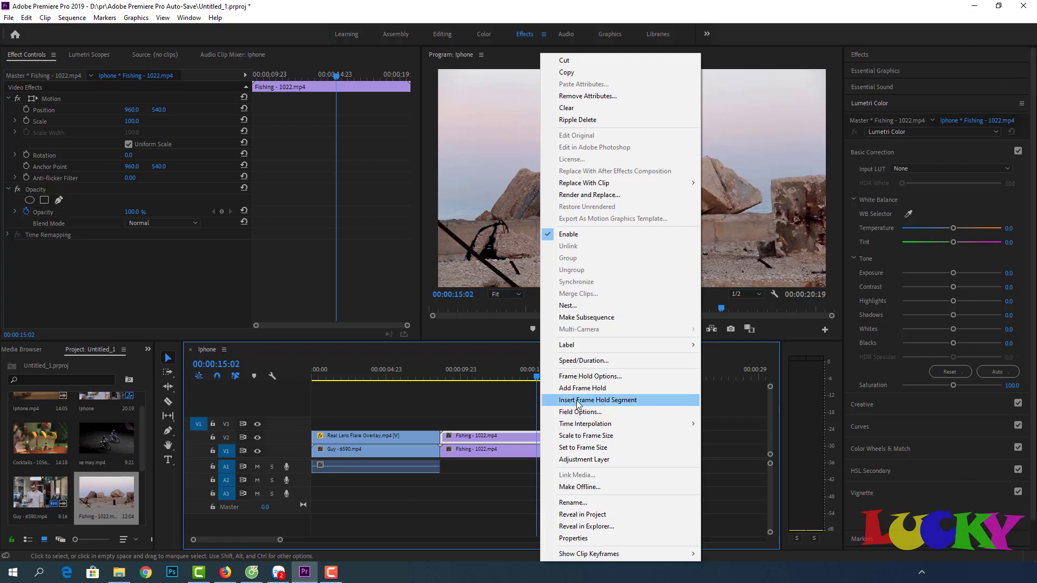
pyautogui.click(583, 389)
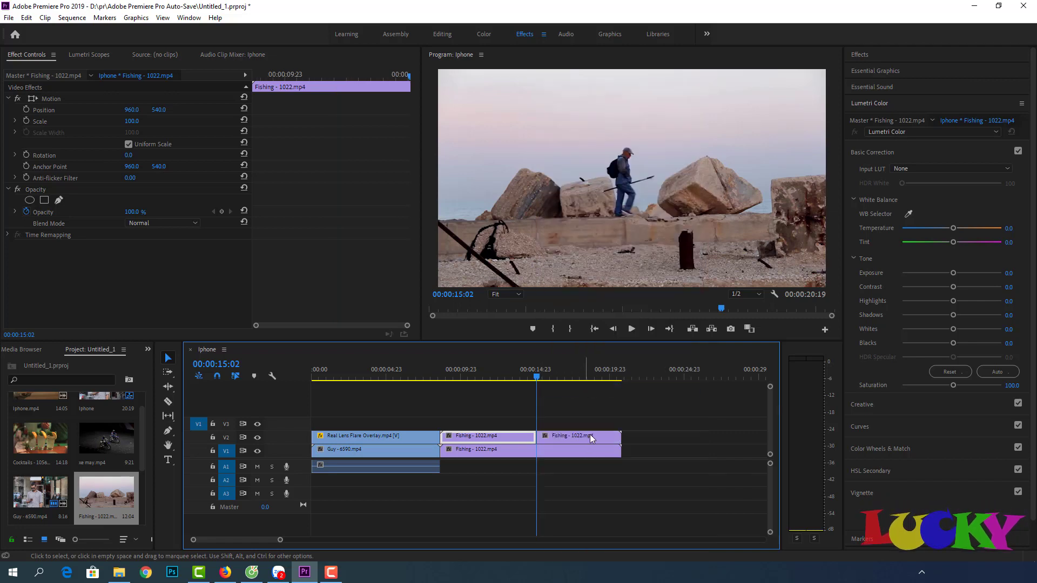
# - Delete the copy's earlier part and preview the frozen walker around 15:13
pyautogui.click(537, 381)
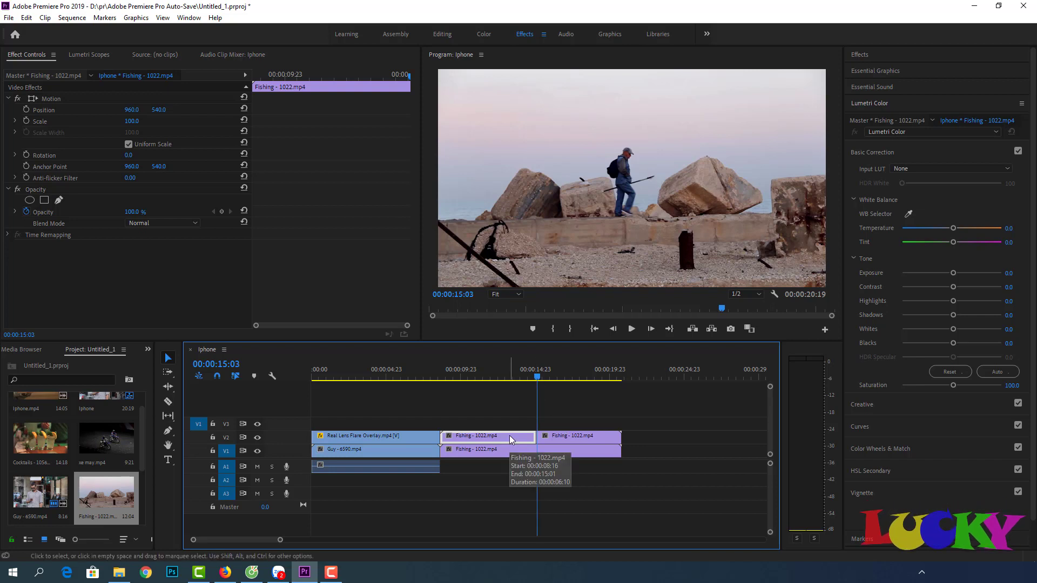
pyautogui.press('Delete')
pyautogui.click(580, 436)
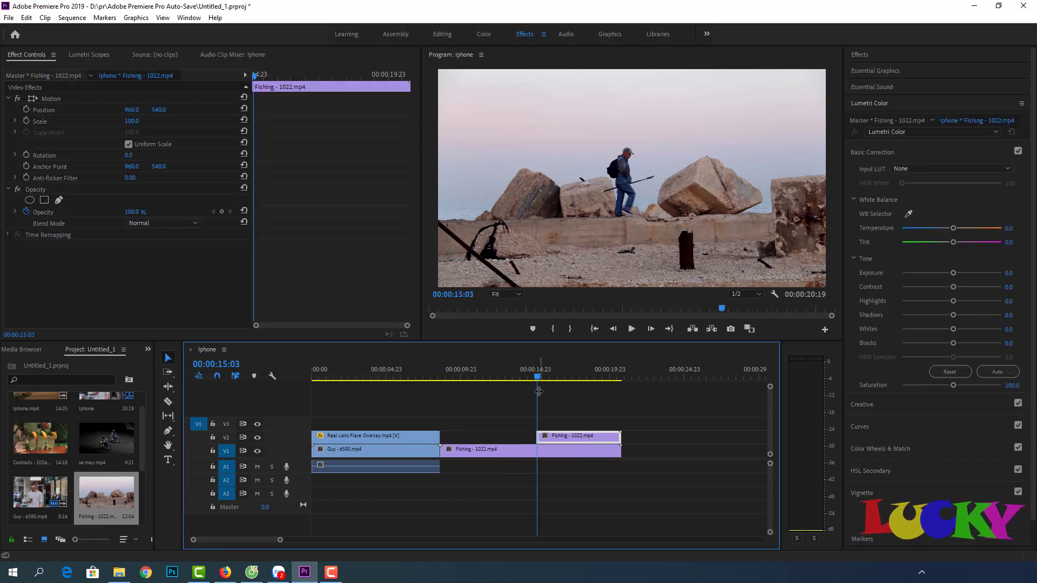
pyautogui.moveTo(537, 380); pyautogui.dragTo(551, 380)
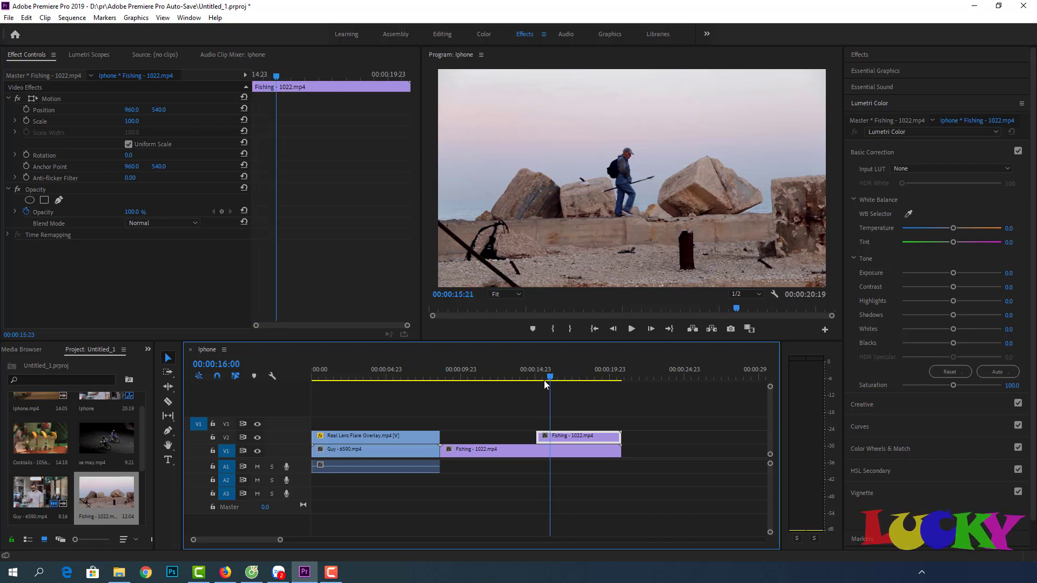
pyautogui.click(543, 380)
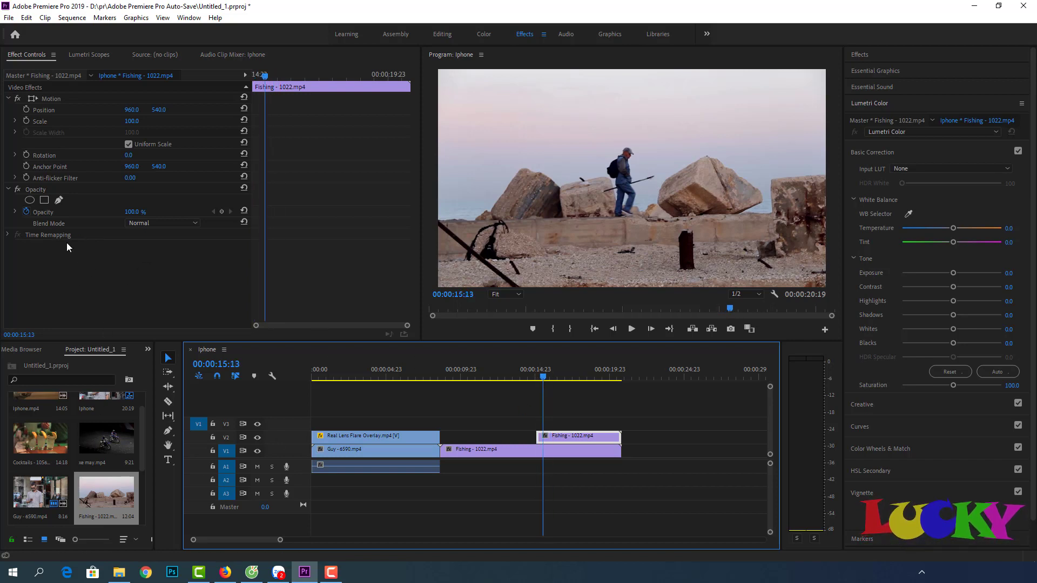
pyautogui.press('Left')
pyautogui.press('Left')
pyautogui.press('Left')
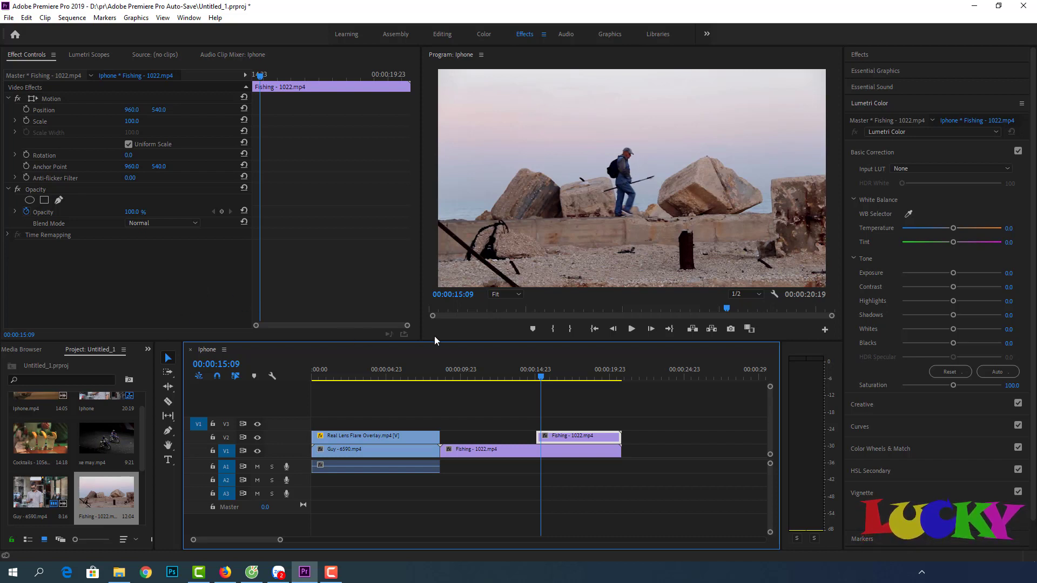
# - Set the frozen V2 Fishing copy's Blend Mode to Darken and scrub to check both walkers
pyautogui.click(145, 222)
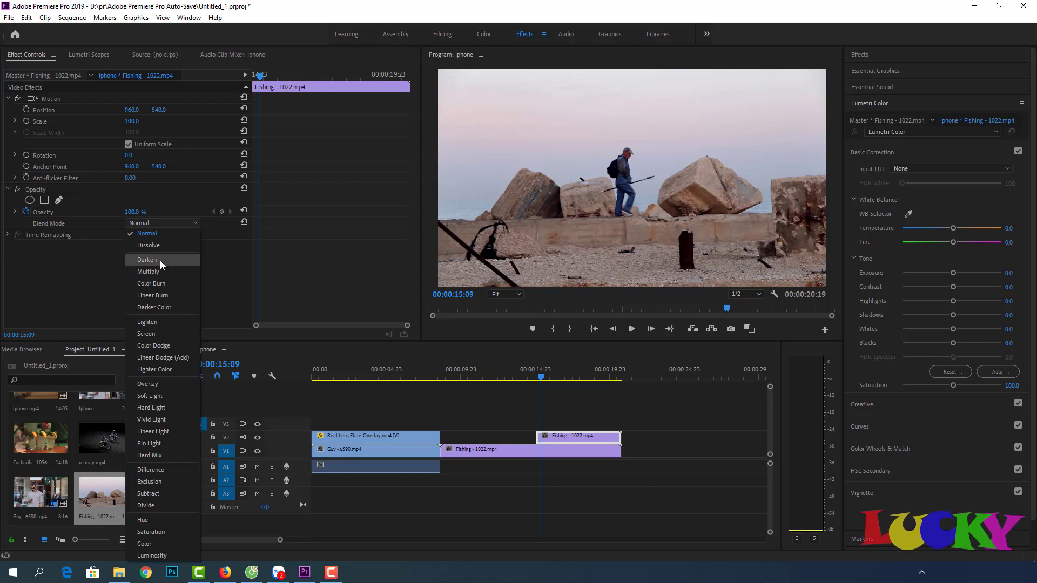
pyautogui.click(159, 260)
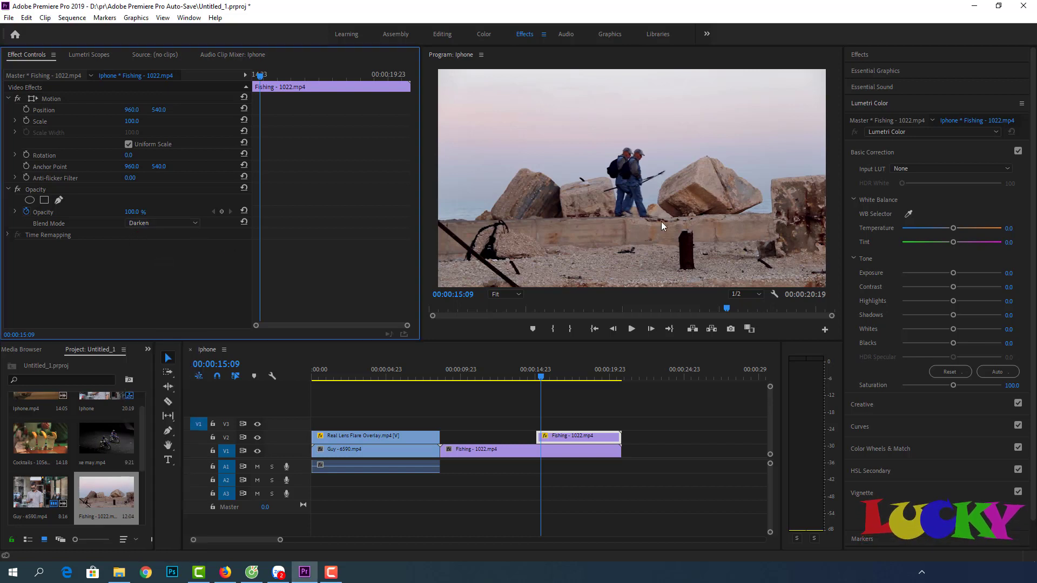
pyautogui.click(542, 378)
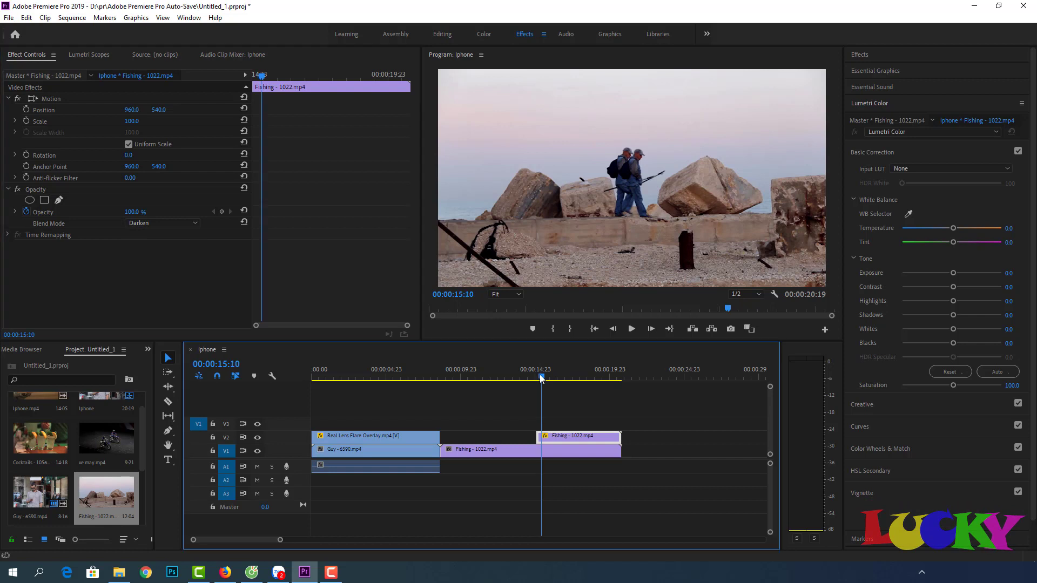
pyautogui.moveTo(541, 378); pyautogui.dragTo(548, 378)
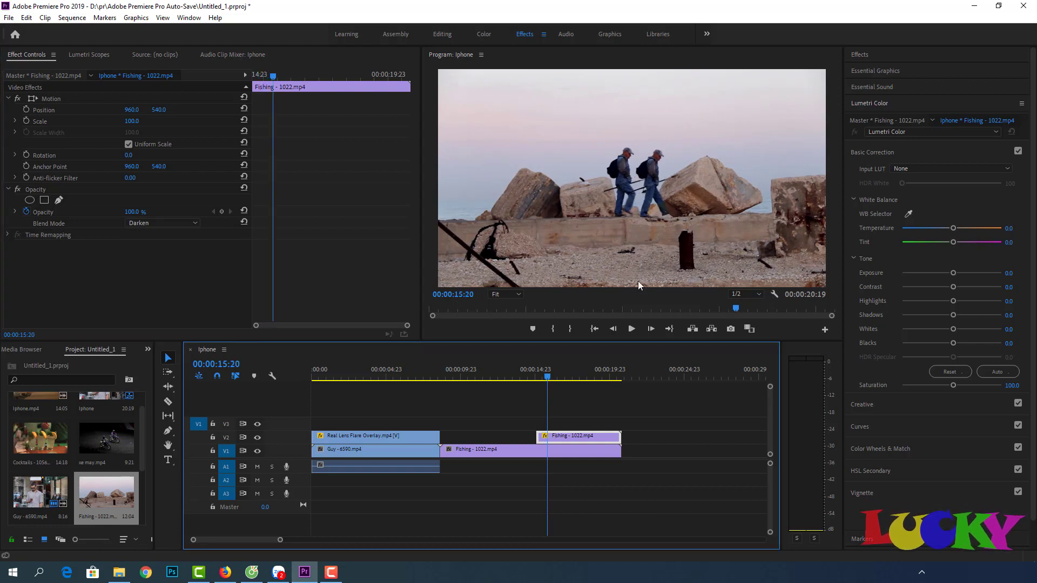
pyautogui.moveTo(547, 376); pyautogui.dragTo(532, 376)
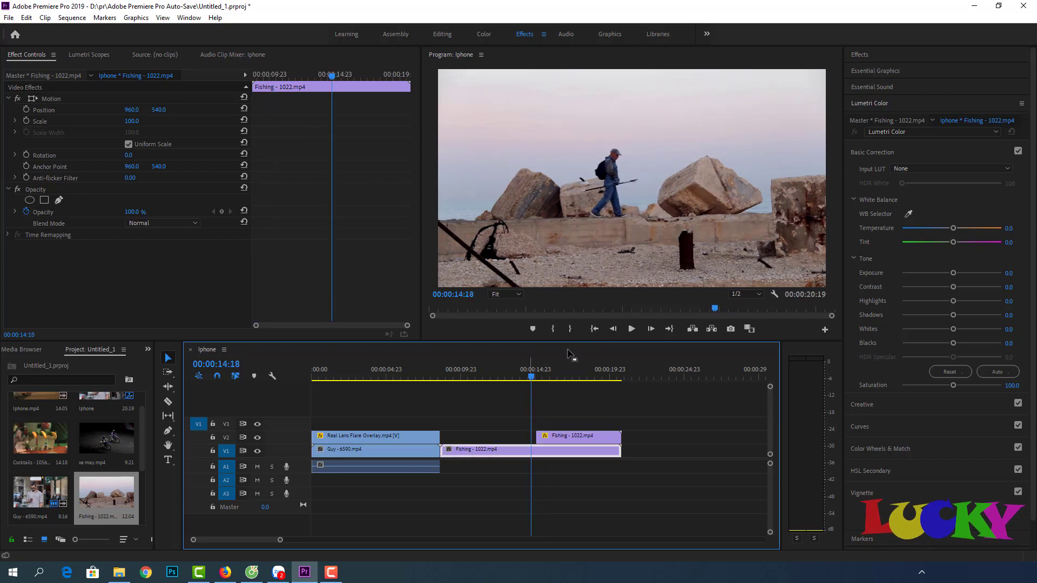
pyautogui.click(635, 329)
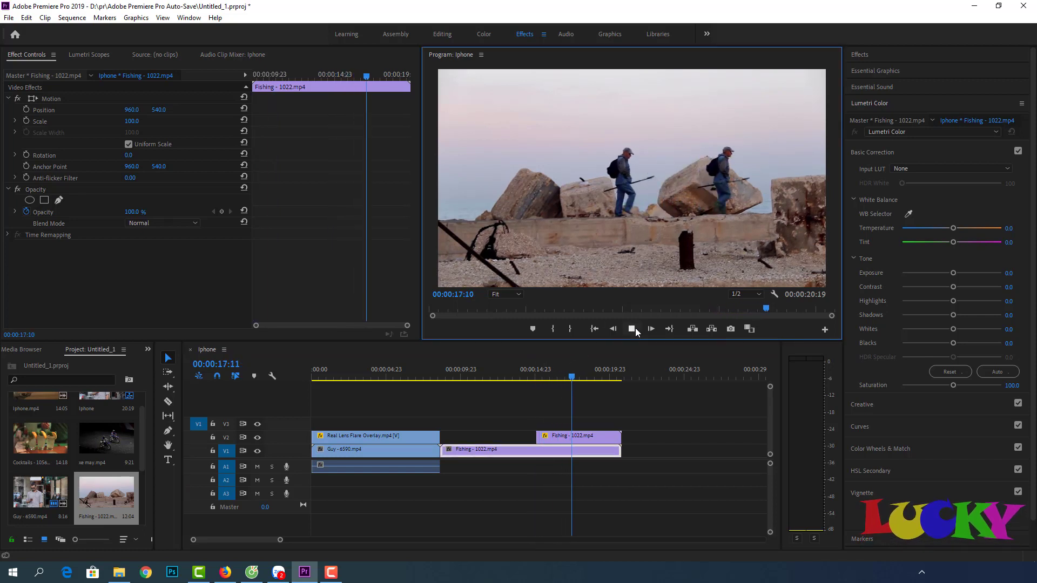
pyautogui.click(636, 328)
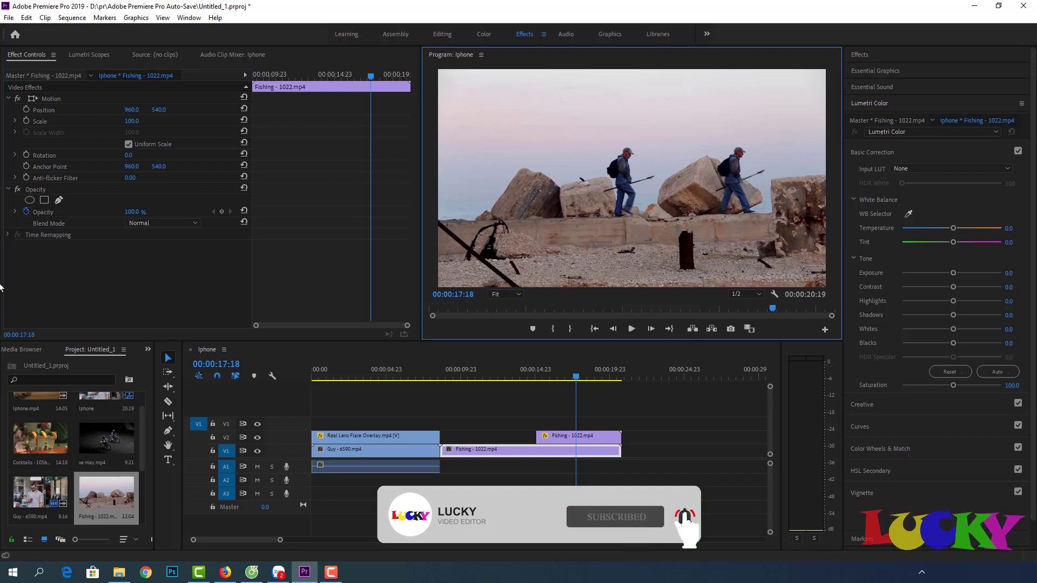
pyautogui.click(156, 222)
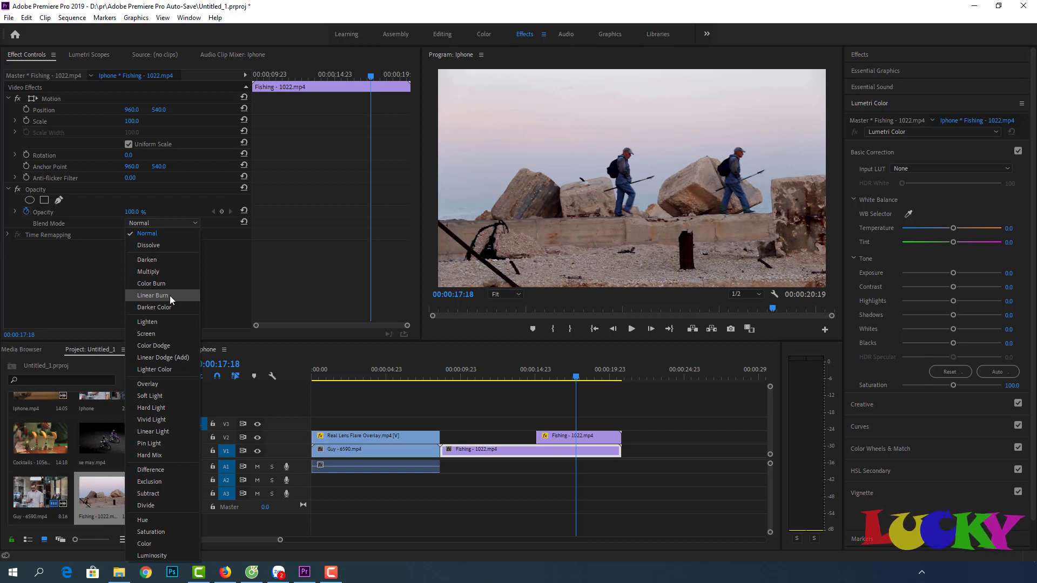
pyautogui.click(149, 223)
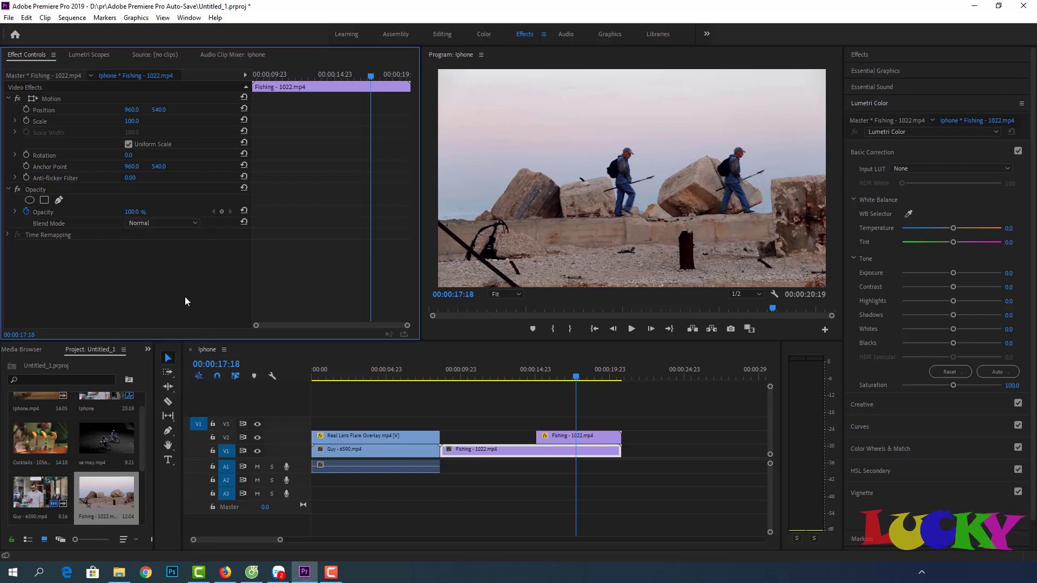